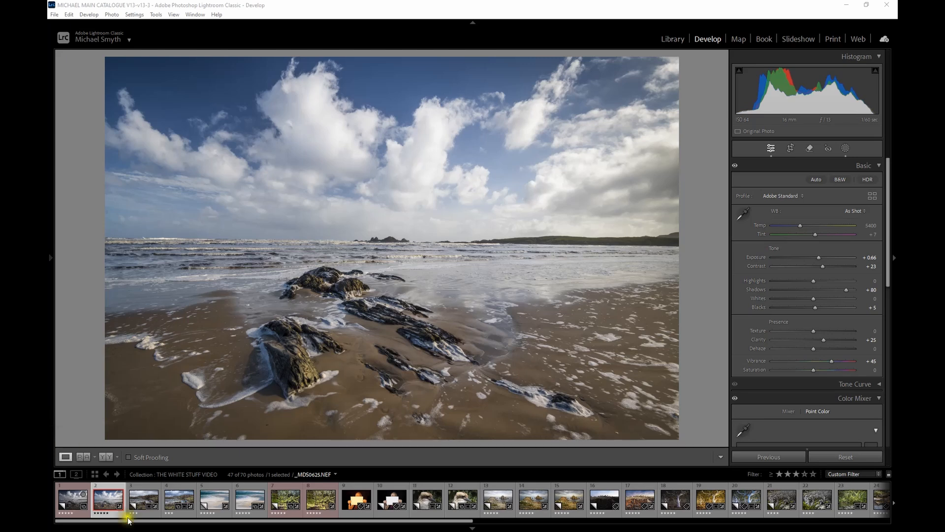
# Select the first version of the beached boat photo and close the ColorNavigator 7 monitor calibration window
pyautogui.click(140, 500)
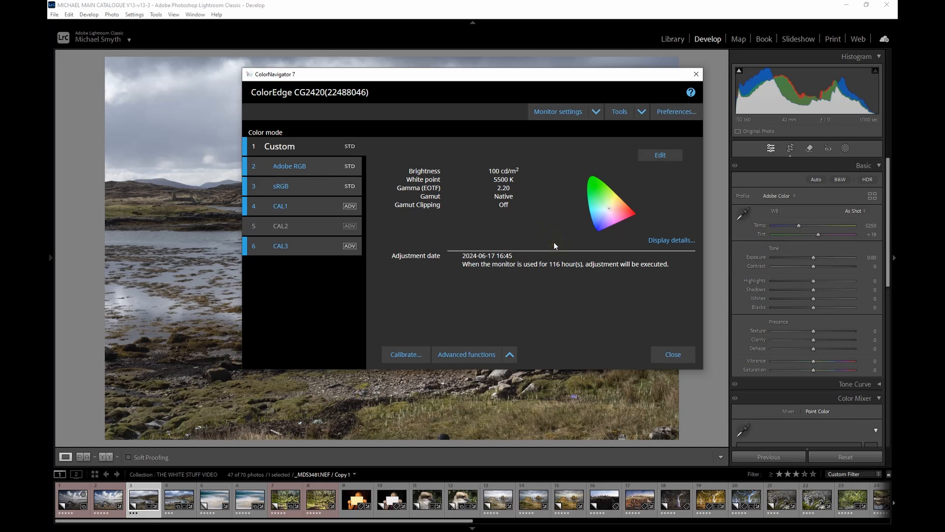
pyautogui.click(679, 356)
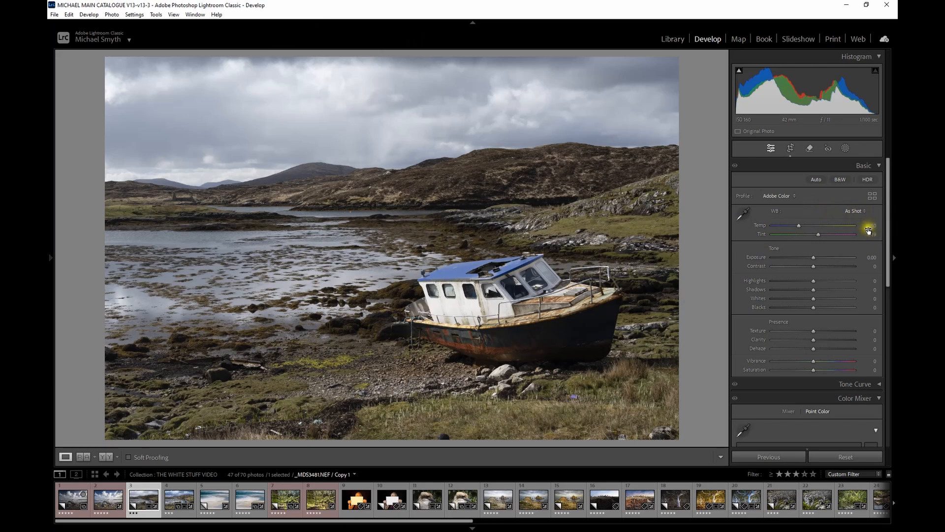
# Try the Daylight white balance preset on the boat photo and return it to As Shot
pyautogui.click(854, 212)
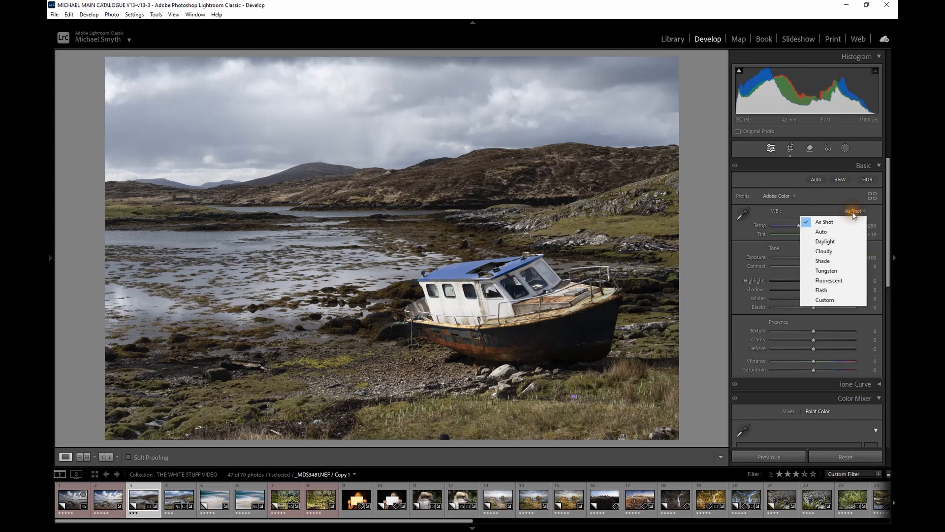
pyautogui.click(840, 242)
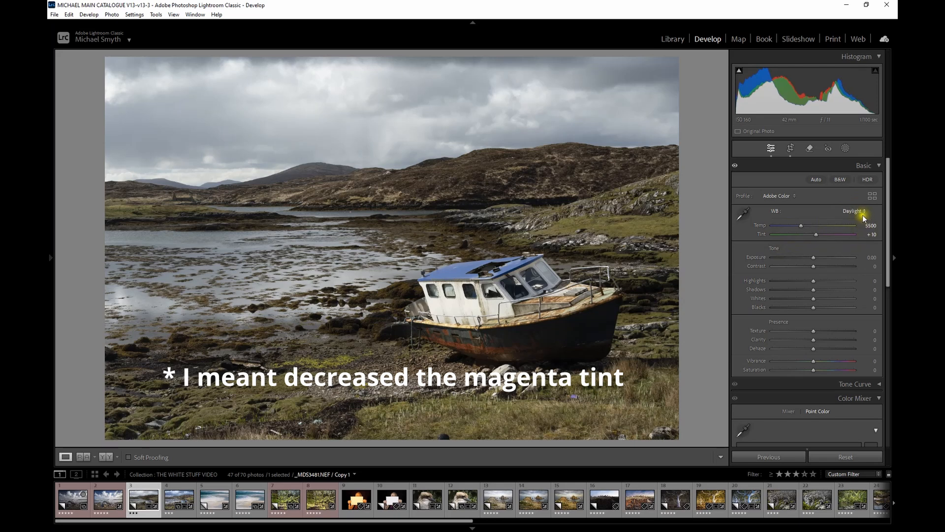
pyautogui.click(854, 211)
pyautogui.click(847, 224)
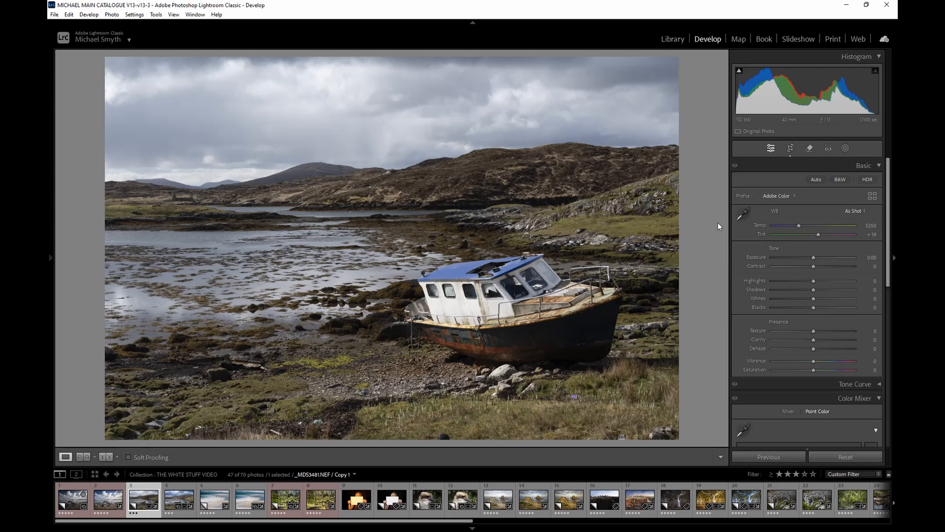
# Sample the boat's white cabin side as the white balance neutral and return the photo to As Shot
pyautogui.click(743, 214)
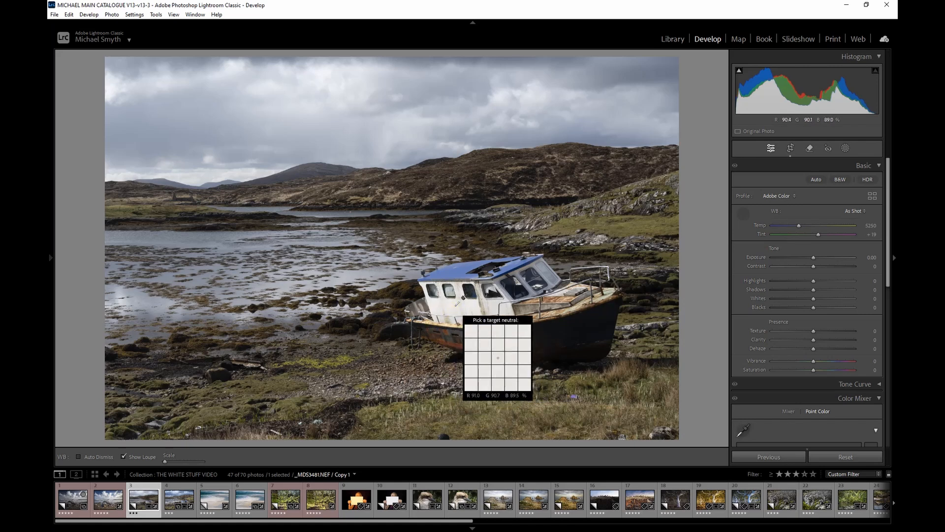
pyautogui.click(457, 304)
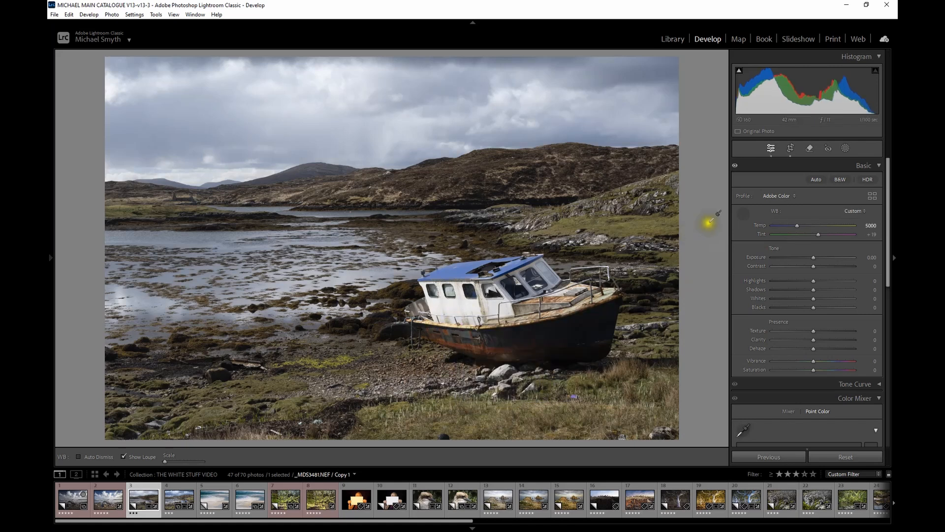
pyautogui.click(738, 220)
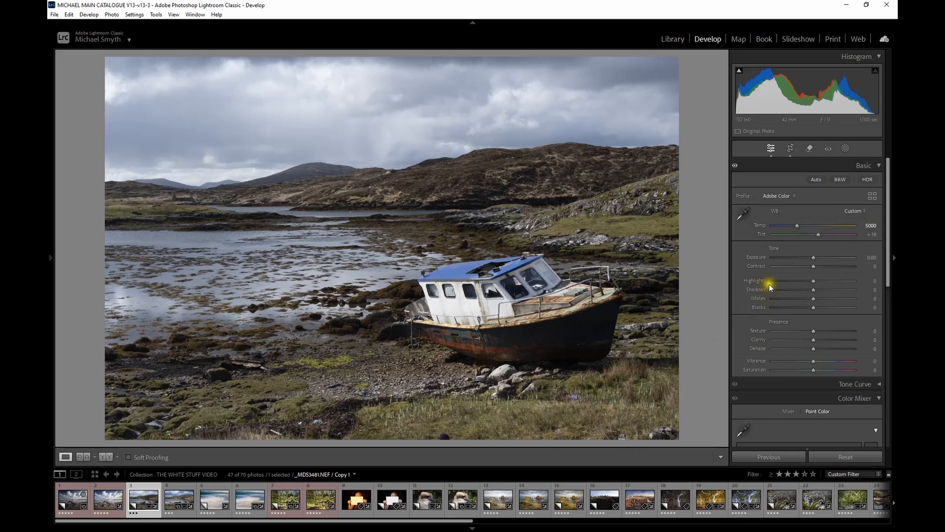
pyautogui.click(847, 210)
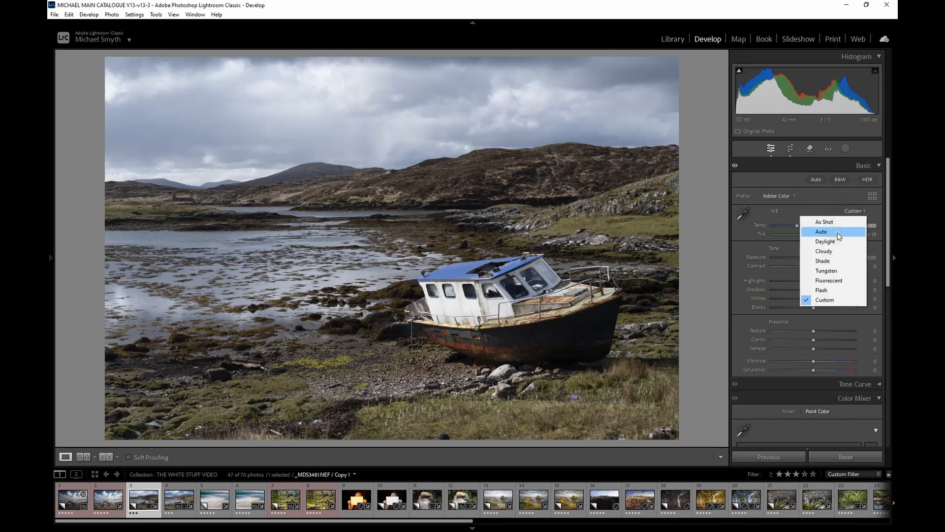
pyautogui.click(837, 222)
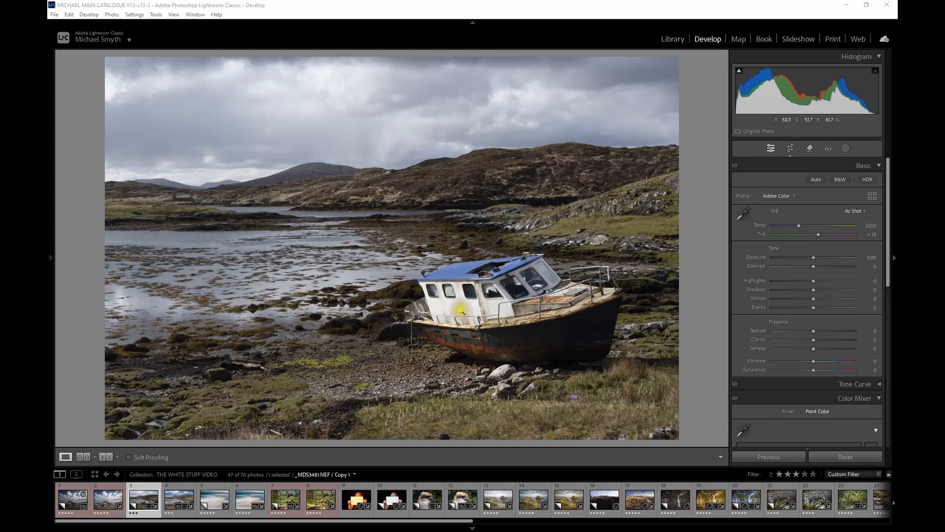
# Set the white balance of the edited version of the boat photo to As Shot
pyautogui.click(178, 499)
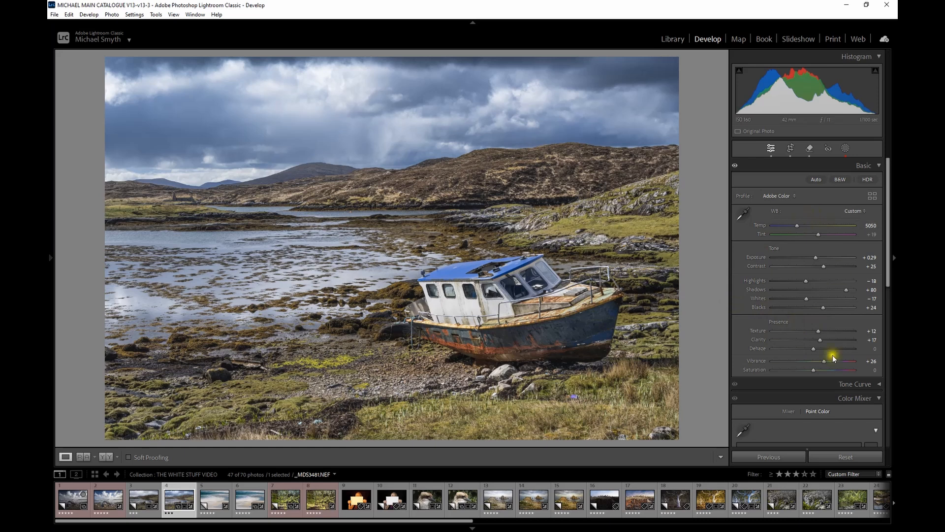
pyautogui.click(865, 212)
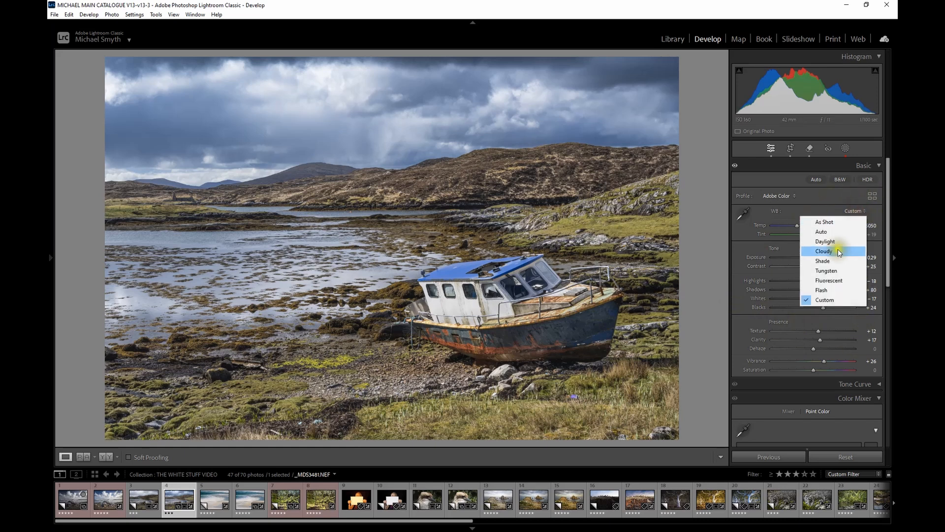
pyautogui.click(834, 221)
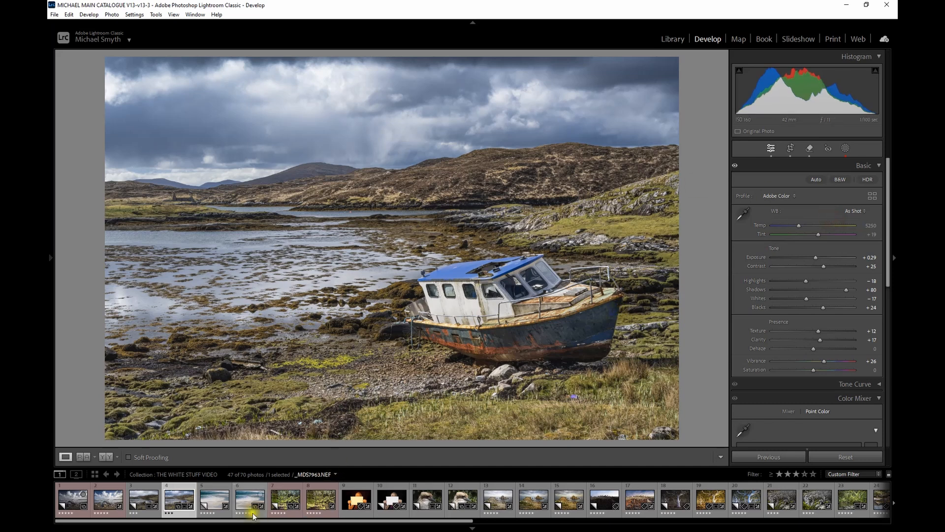
# View the two versions of the sandbank and turquoise water photo one after the other
pyautogui.click(212, 511)
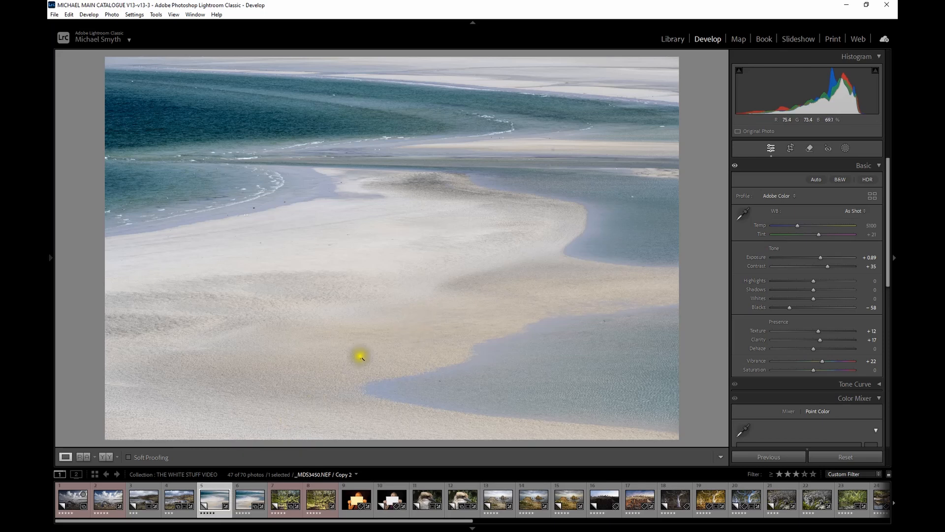
pyautogui.click(243, 500)
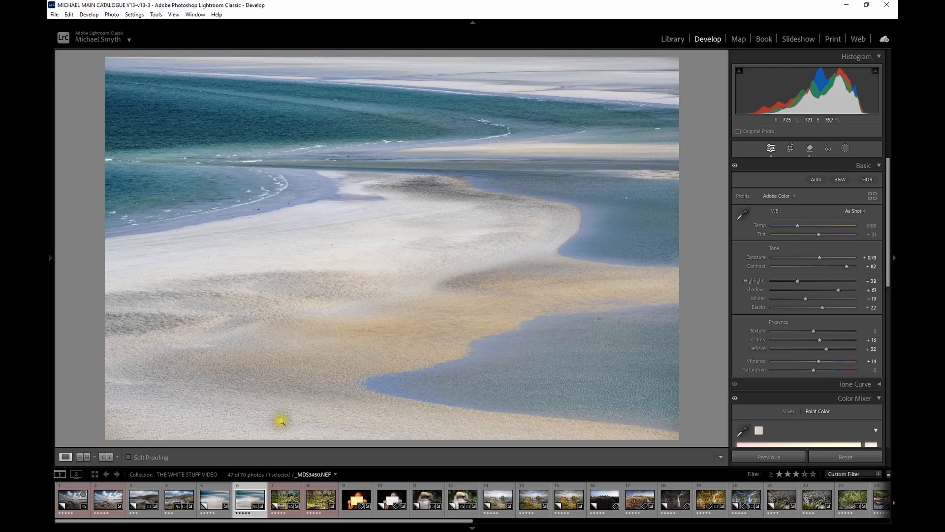
# Open the dark unedited rocky beach photo and check the cloud colour with the White Balance Selector without picking a neutral
pyautogui.click(72, 502)
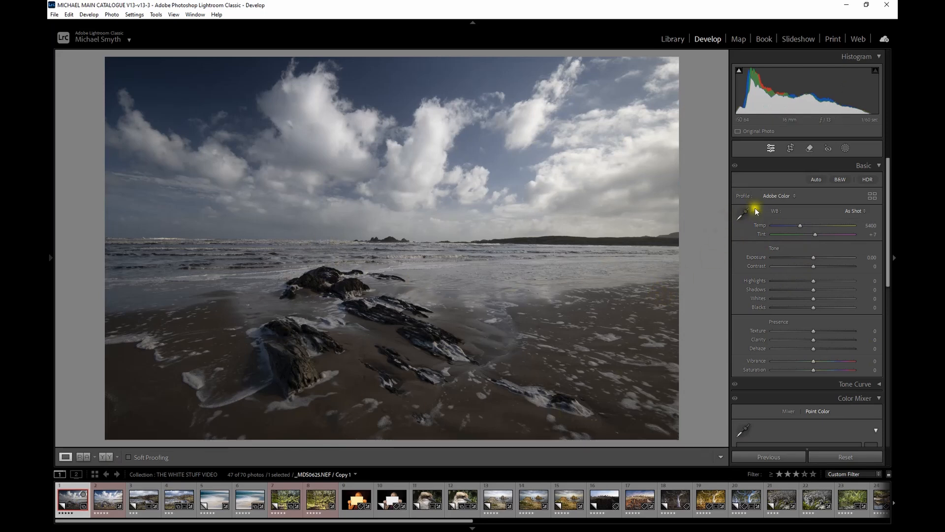
pyautogui.click(742, 214)
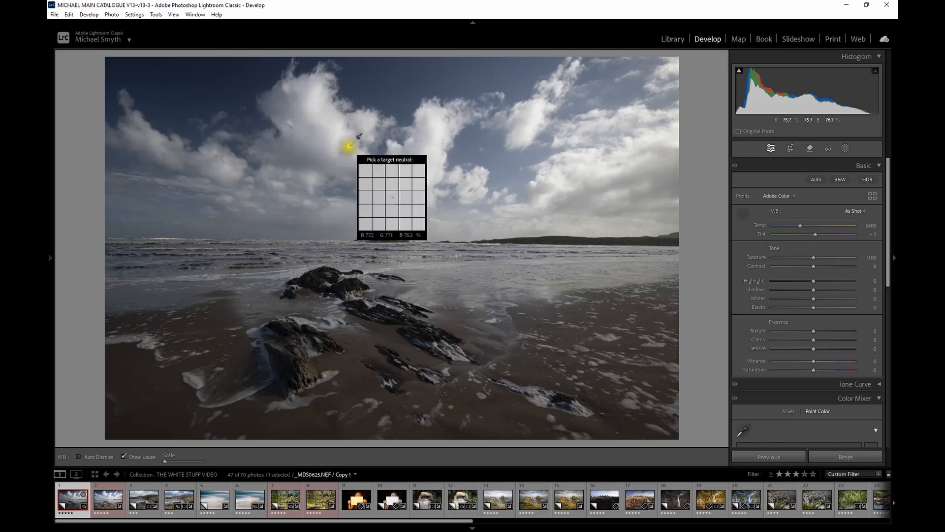
pyautogui.click(743, 215)
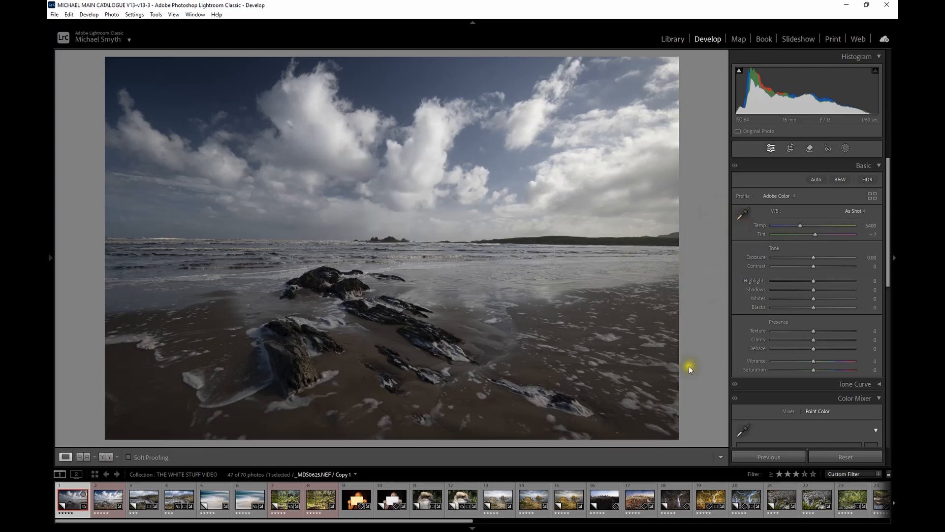
# Set the rocky beach photo's Exposure to +0.62, Vibrance to +19, Texture to +7 and Clarity to +11
pyautogui.click(816, 256)
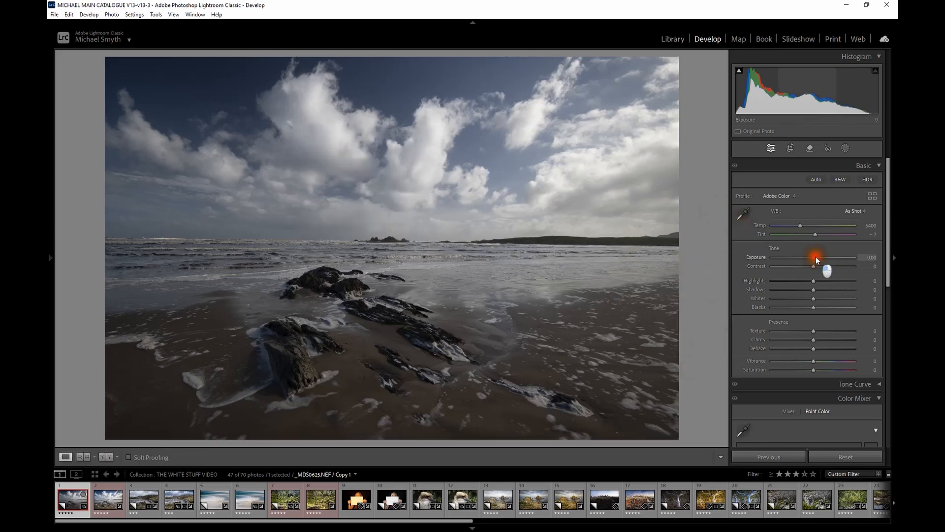
pyautogui.moveTo(818, 257); pyautogui.dragTo(819, 256)
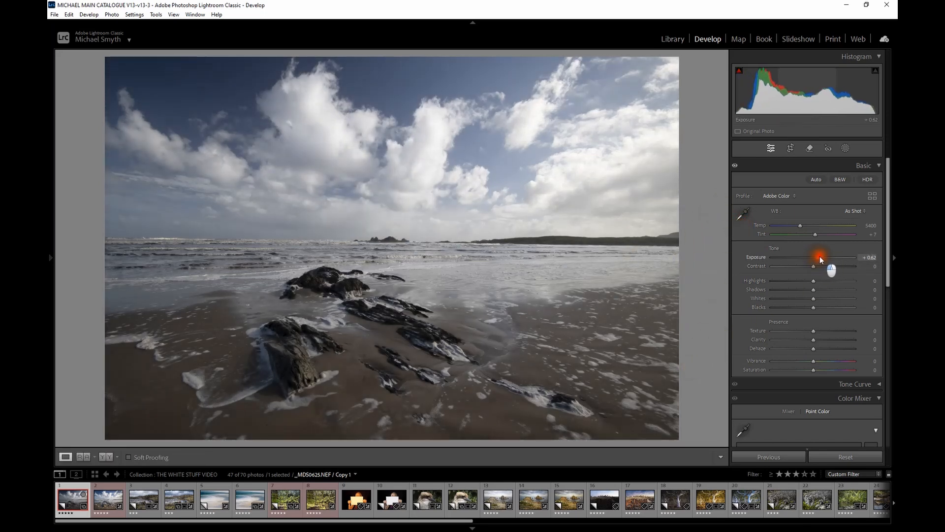
pyautogui.click(820, 361)
pyautogui.moveTo(820, 361); pyautogui.dragTo(818, 333)
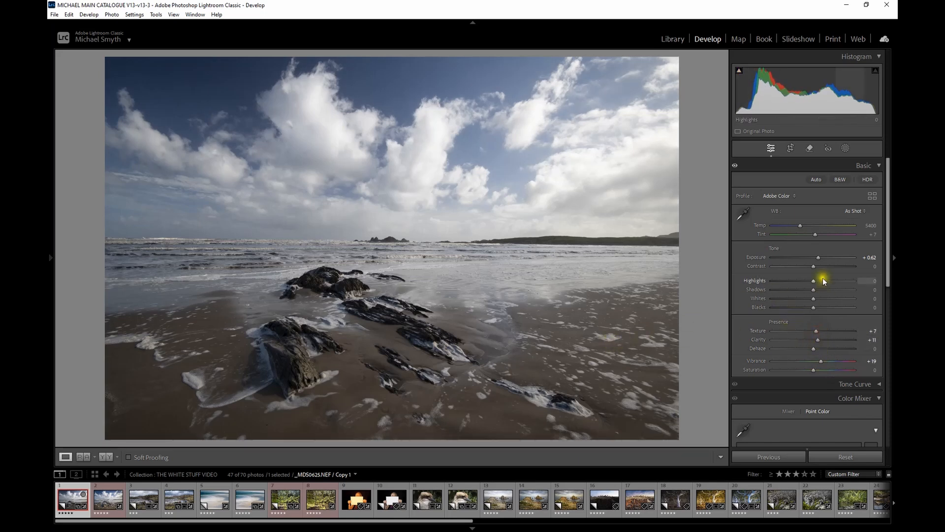
# Raise the rocky beach photo's Shadows to +57 and Vibrance to +45
pyautogui.moveTo(815, 290); pyautogui.dragTo(838, 287)
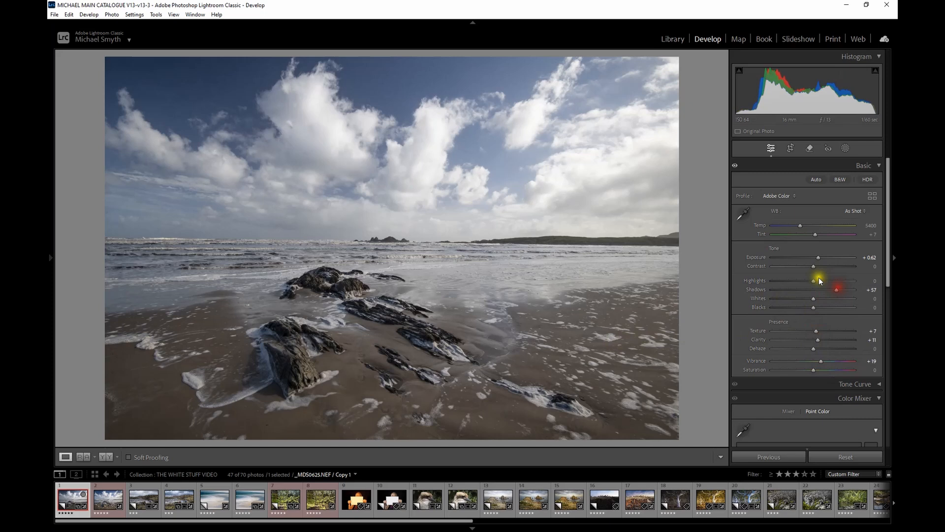
pyautogui.click(821, 363)
pyautogui.moveTo(822, 363); pyautogui.dragTo(830, 355)
# Try the Daylight white balance preset on the rocky beach photo and return it to As Shot
pyautogui.click(855, 211)
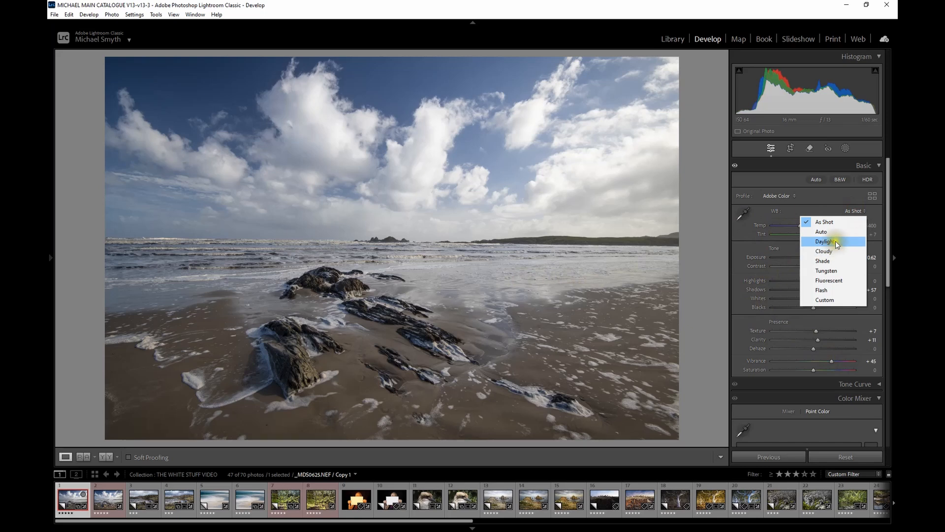
pyautogui.click(835, 241)
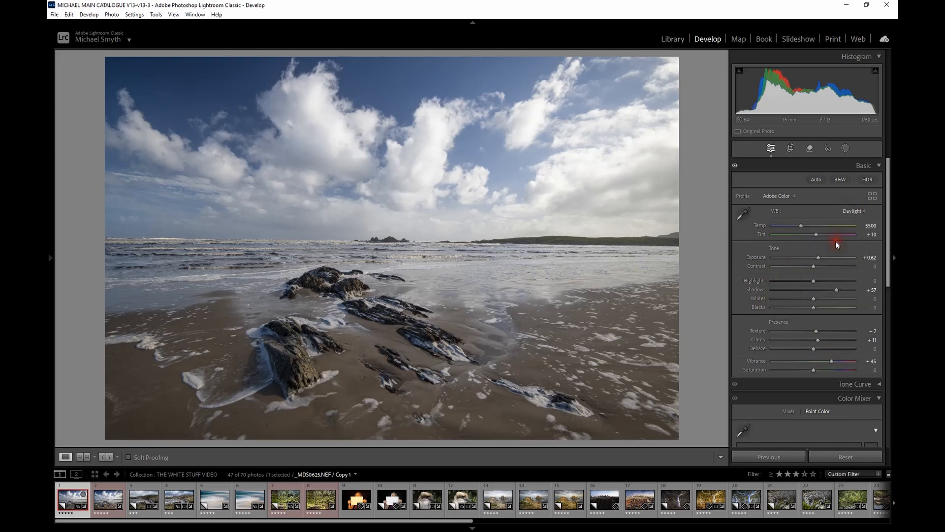
pyautogui.click(853, 212)
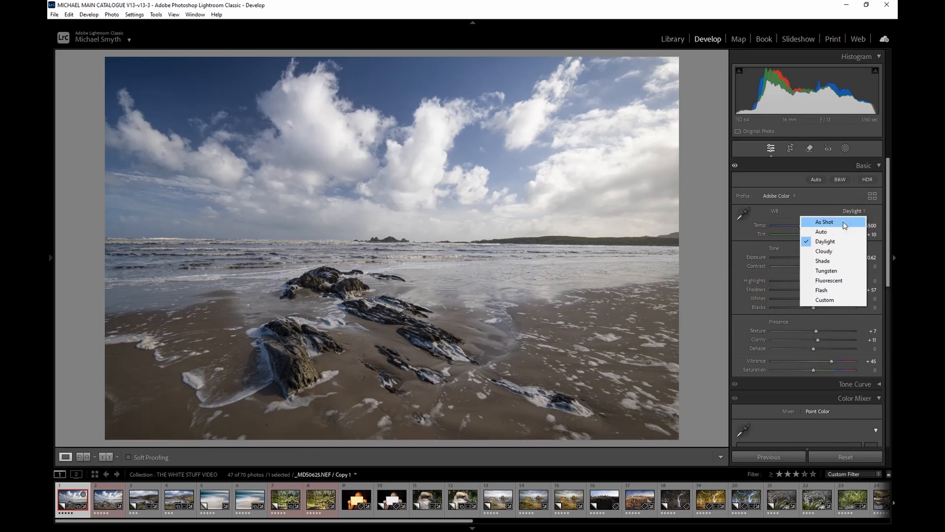
pyautogui.click(845, 223)
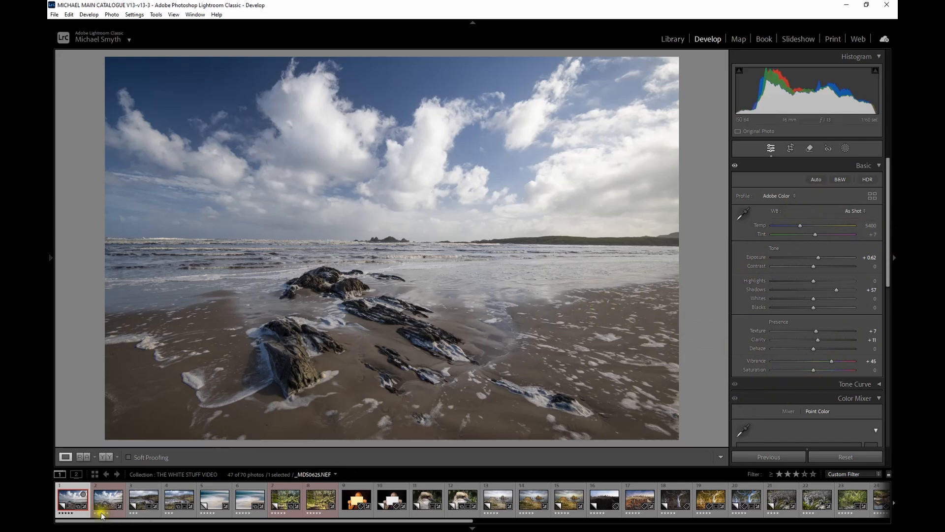
# On the paler sandbank photo, sample several sand and water spots as white balance neutrals and return it to As Shot
pyautogui.click(210, 498)
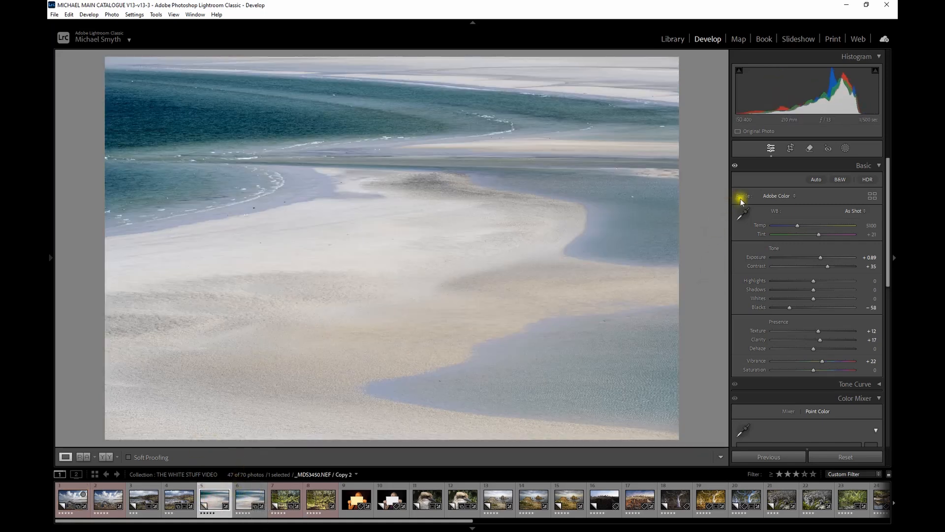
pyautogui.click(743, 212)
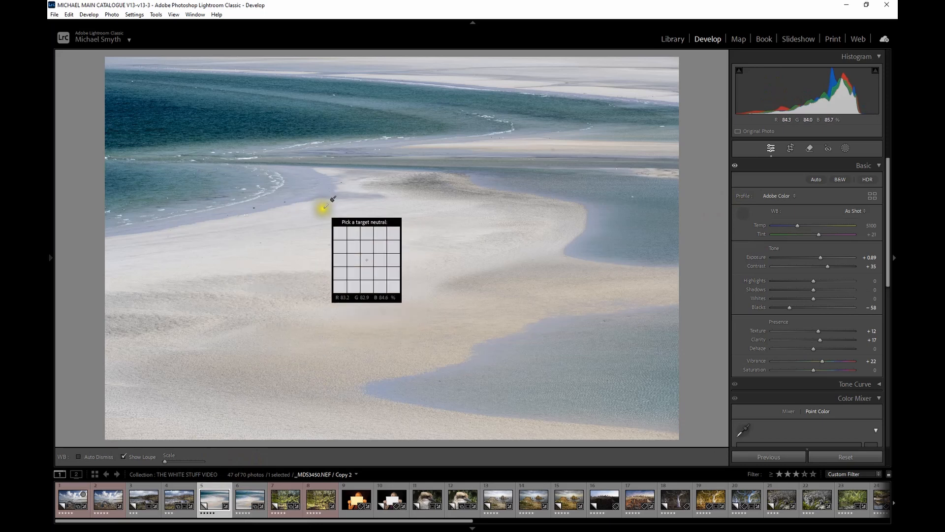
pyautogui.click(304, 210)
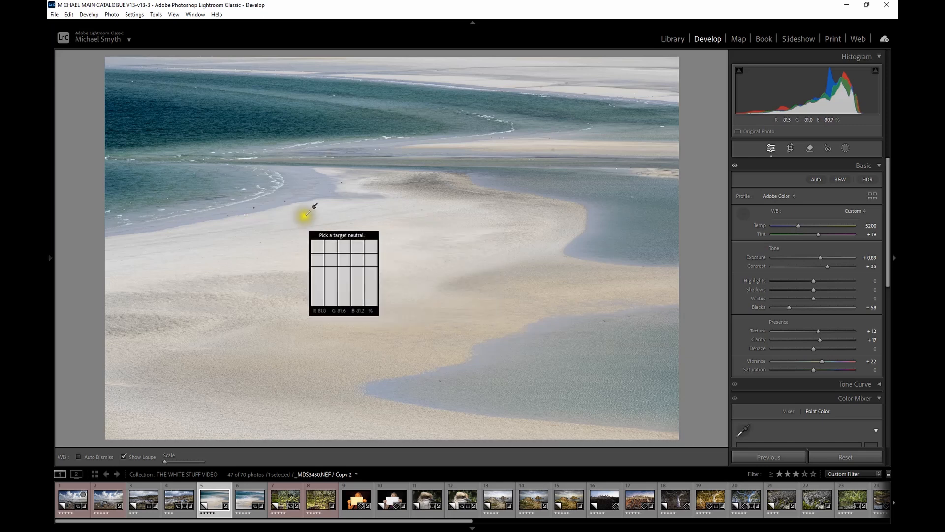
pyautogui.click(307, 187)
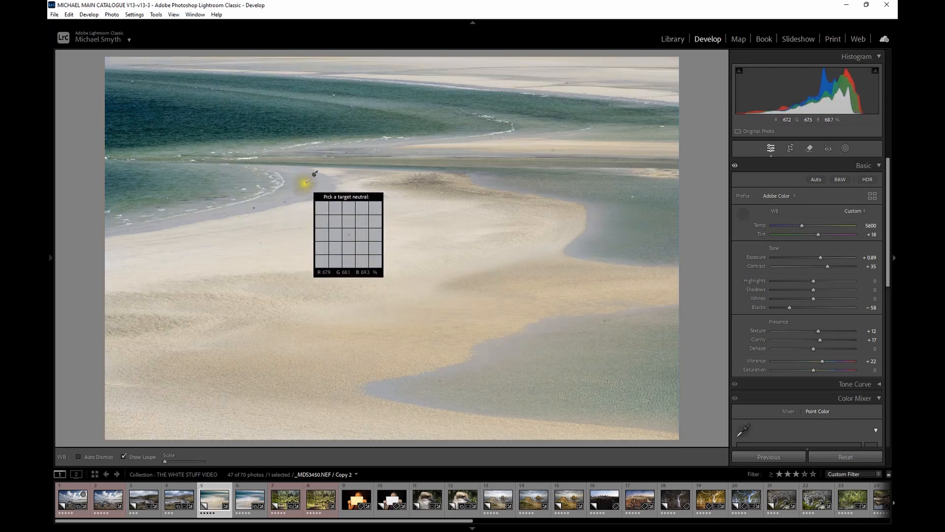
pyautogui.click(208, 189)
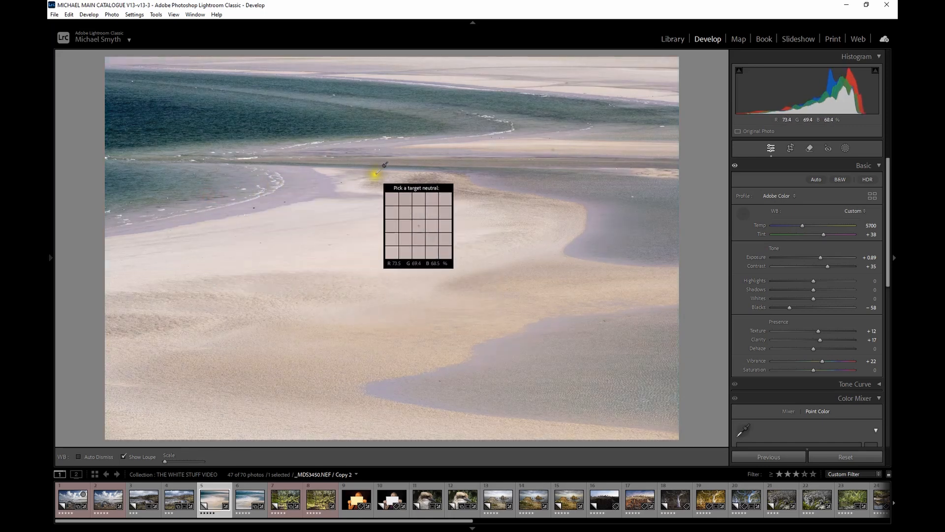
pyautogui.click(366, 193)
pyautogui.click(354, 251)
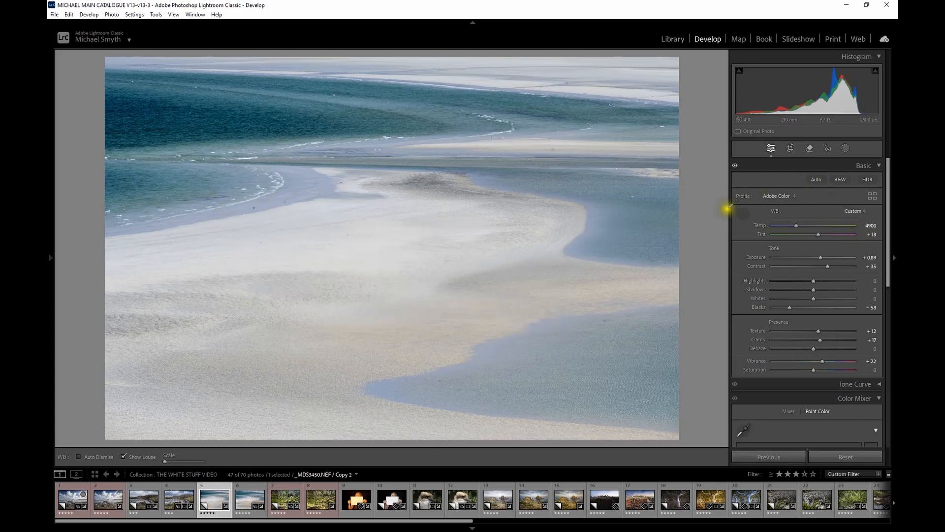
pyautogui.click(856, 212)
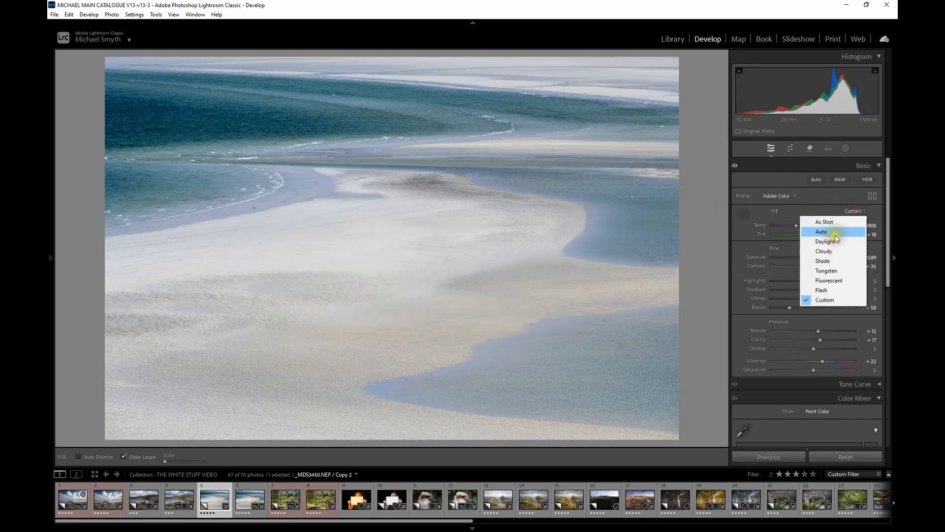
pyautogui.click(832, 220)
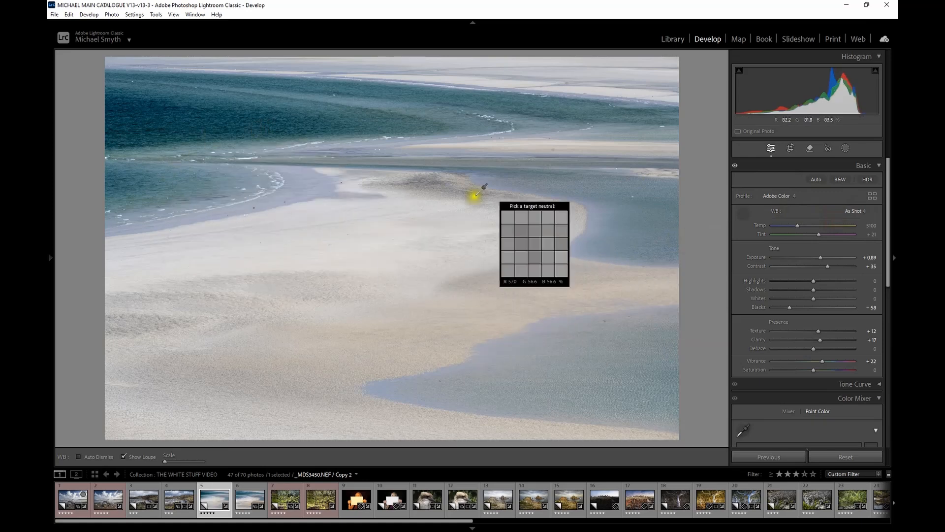
pyautogui.click(743, 212)
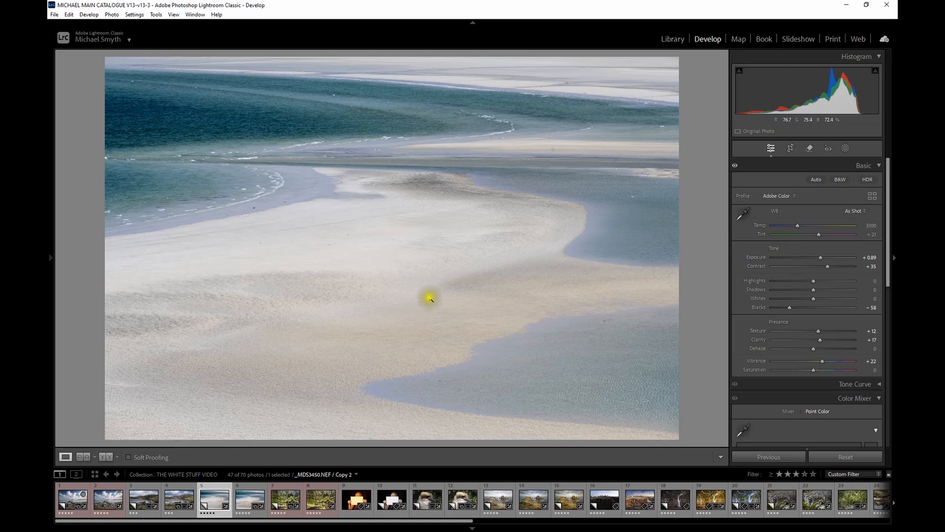
# View the edited sandbank photo and compare the two versions of the mossy forest photo
pyautogui.click(240, 502)
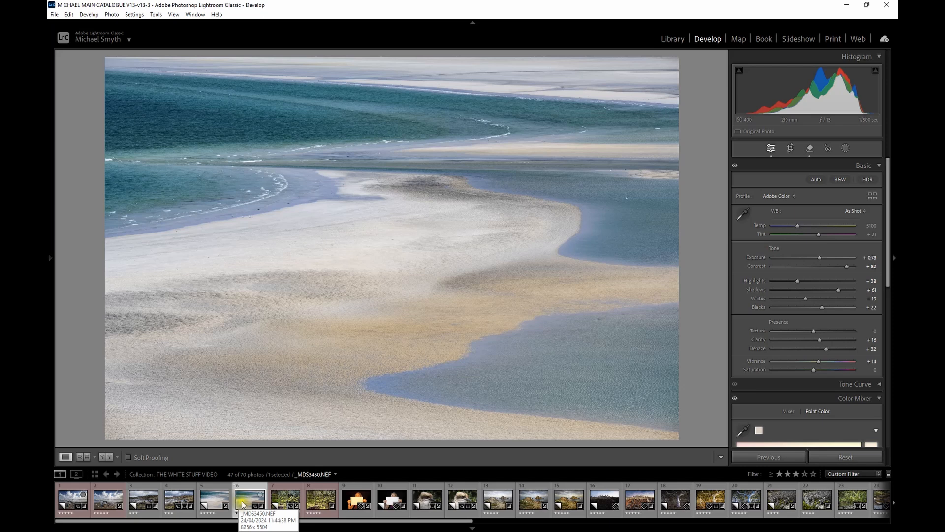
pyautogui.click(285, 498)
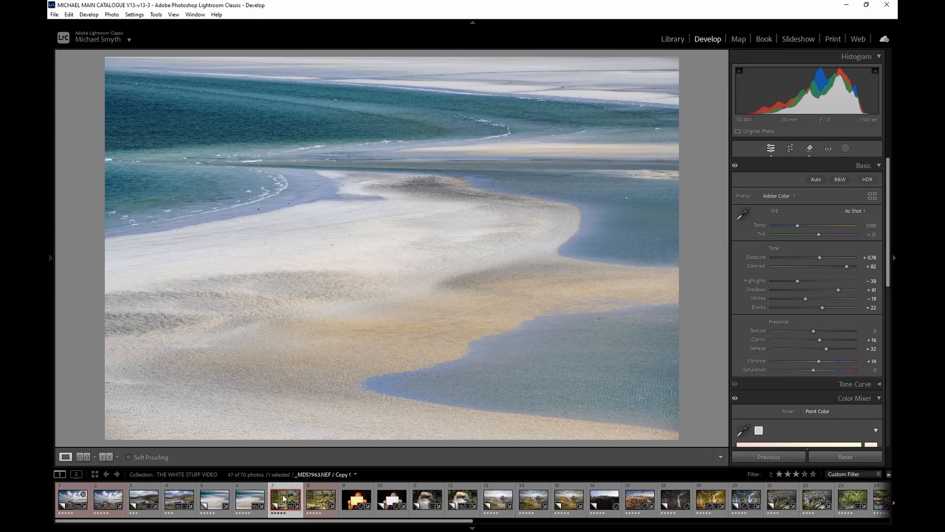
pyautogui.click(321, 500)
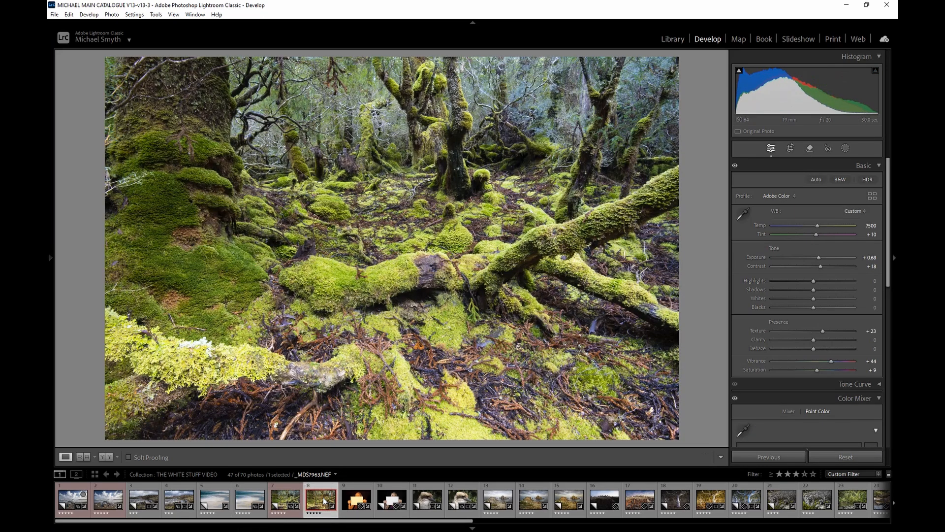
pyautogui.click(282, 499)
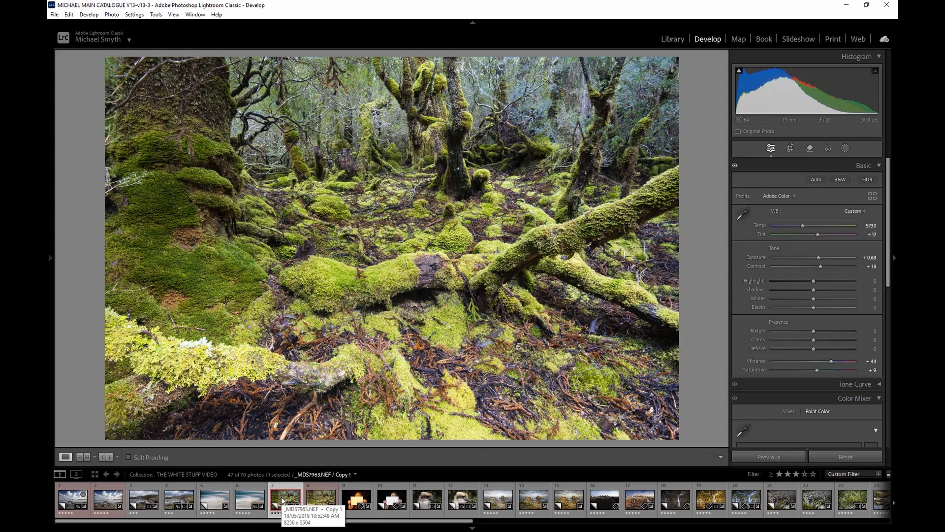
# Try the As Shot, Auto, Daylight and Cloudy white balance presets on the mossy forest photo and return it to As Shot
pyautogui.click(853, 210)
pyautogui.click(826, 218)
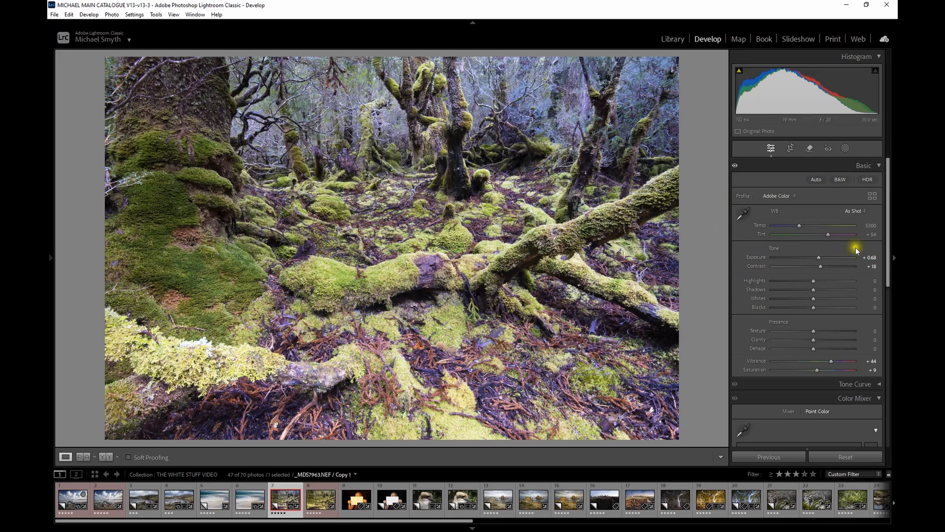
pyautogui.click(855, 211)
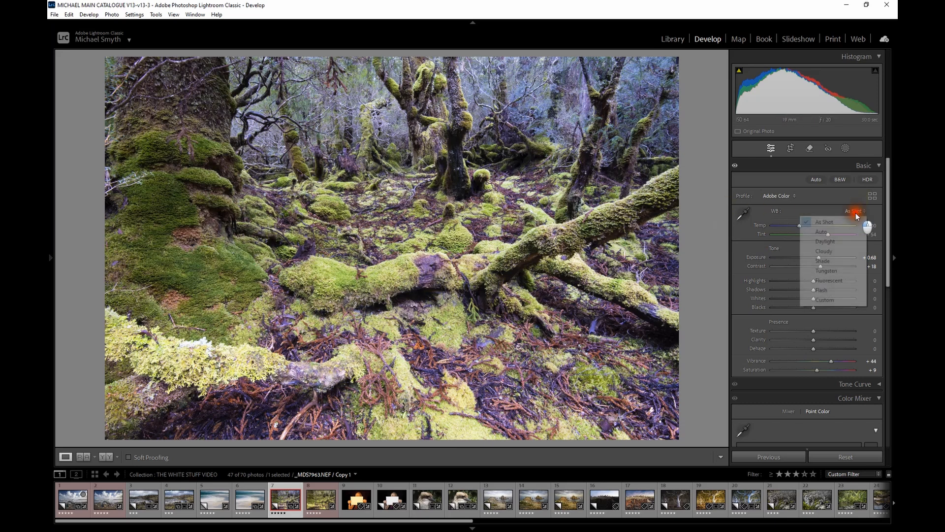
pyautogui.click(835, 232)
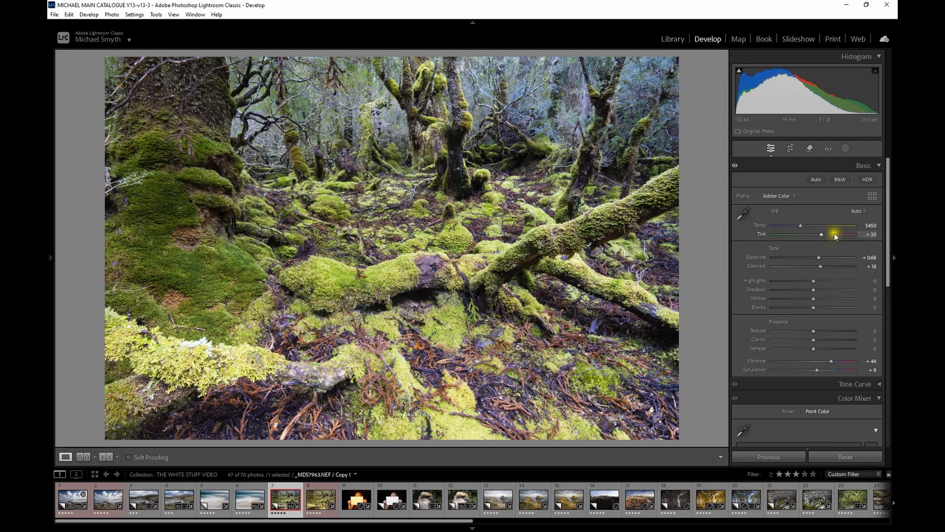
pyautogui.click(855, 211)
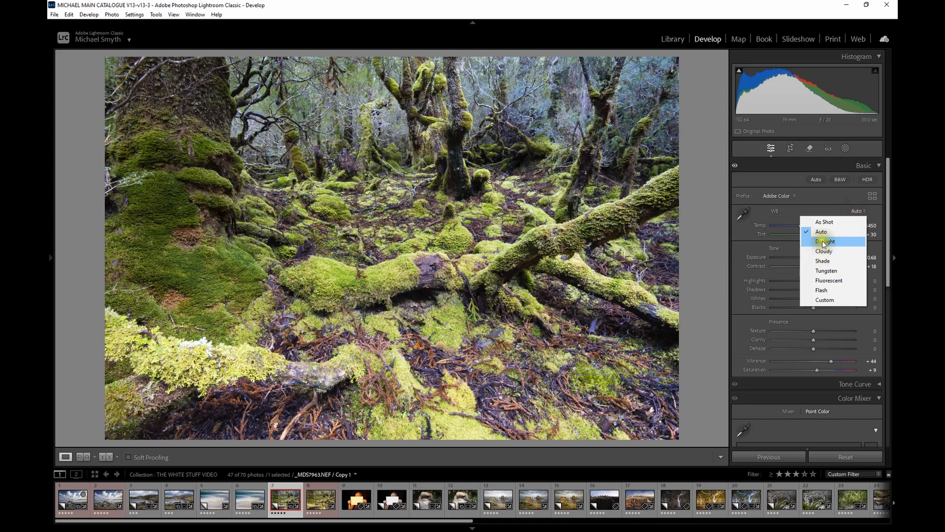
pyautogui.click(823, 242)
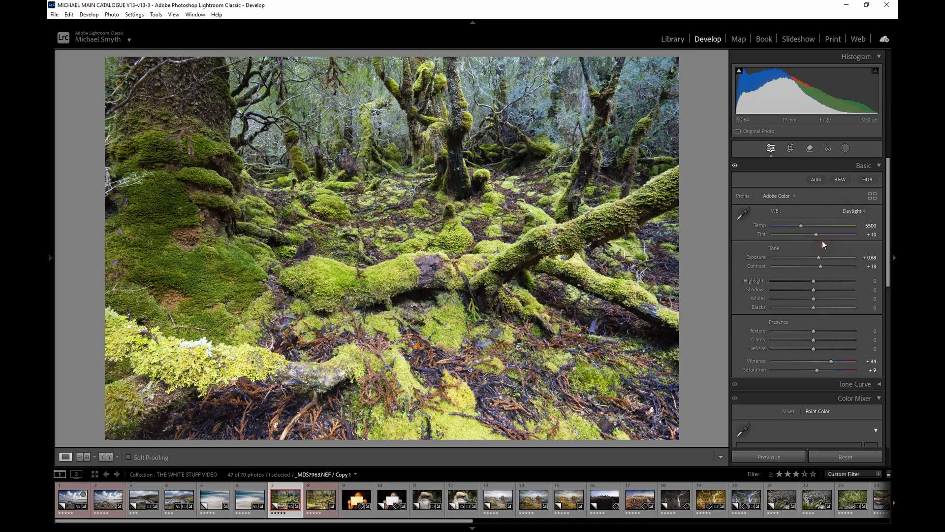
pyautogui.click(851, 211)
pyautogui.click(829, 253)
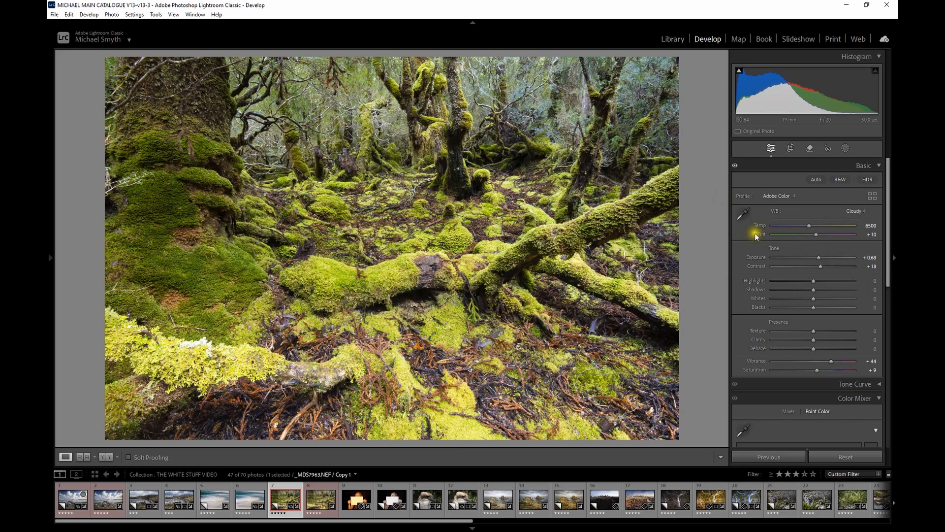
pyautogui.click(848, 213)
pyautogui.click(825, 222)
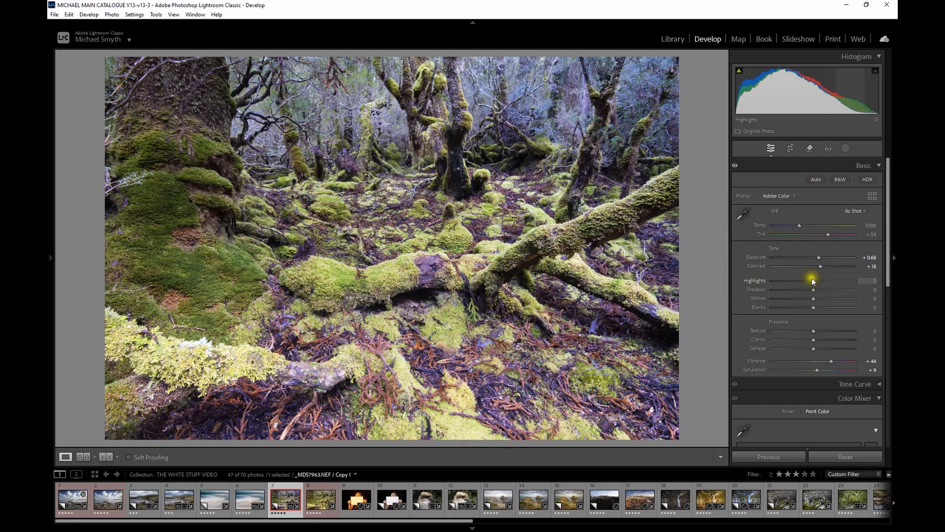
# Set the mossy forest photo's Tint to +15 and Temp to 5730, and examine the forest-floor colours up close
pyautogui.moveTo(827, 235); pyautogui.dragTo(818, 239)
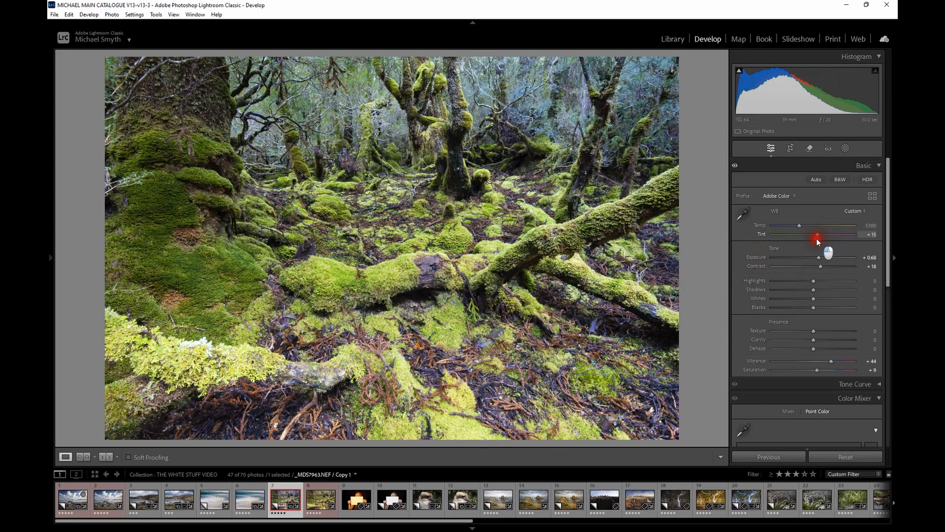
pyautogui.moveTo(799, 225); pyautogui.dragTo(802, 225)
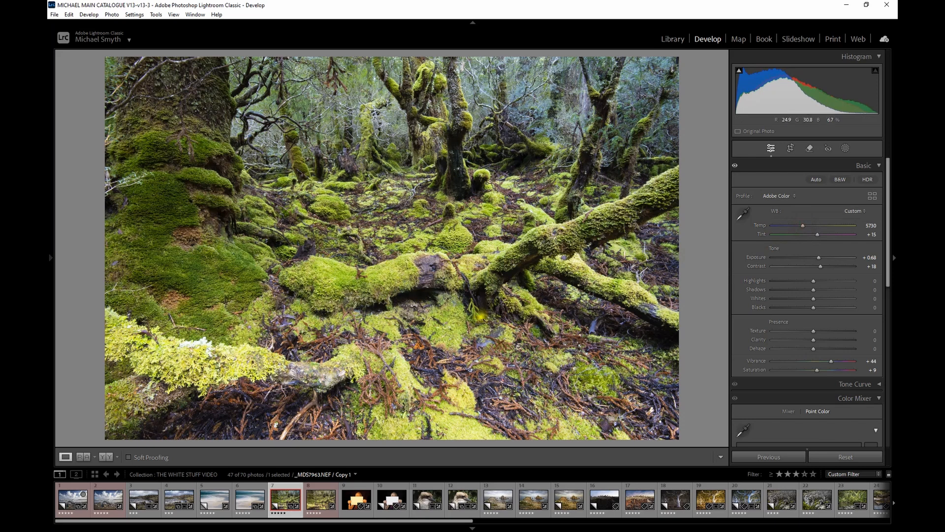
pyautogui.click(485, 362)
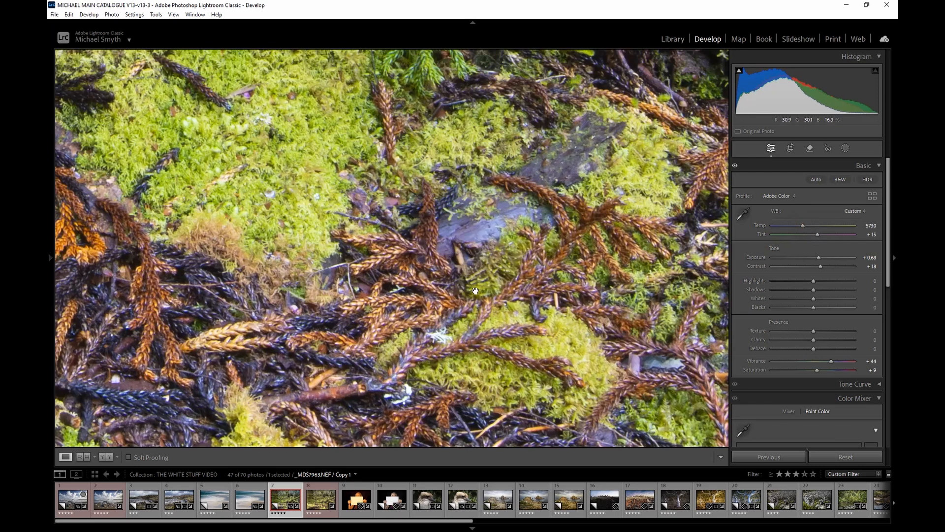
pyautogui.moveTo(476, 290); pyautogui.dragTo(533, 158)
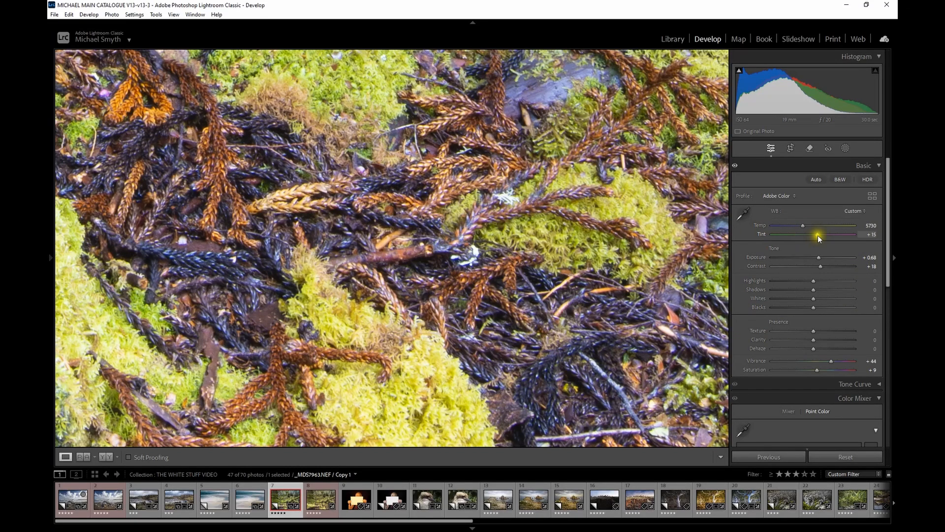
pyautogui.moveTo(818, 234)
pyautogui.mouseDown()
pyautogui.moveTo(829, 236)
pyautogui.moveTo(818, 240)
pyautogui.mouseUp()
pyautogui.click(604, 247)
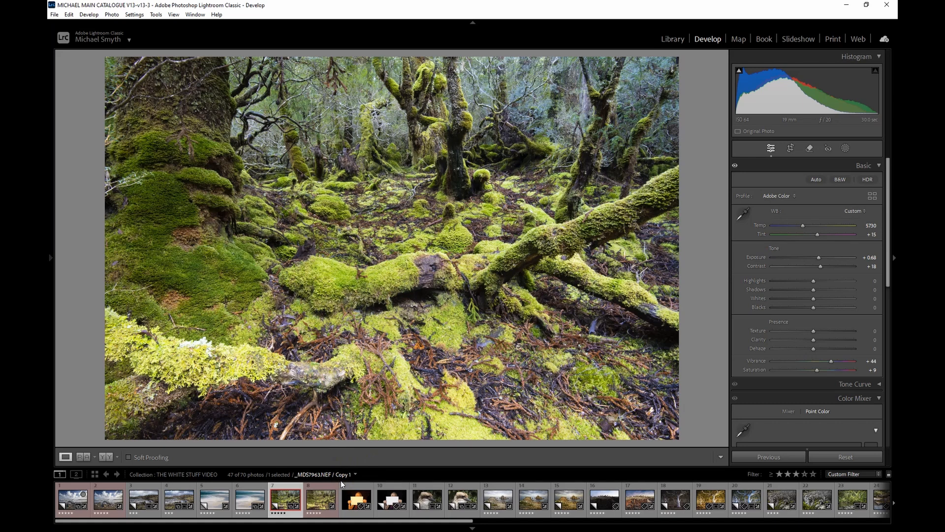
# Compare the orange-cast and neutral versions of the portrait of the woman holding white paper
pyautogui.click(348, 504)
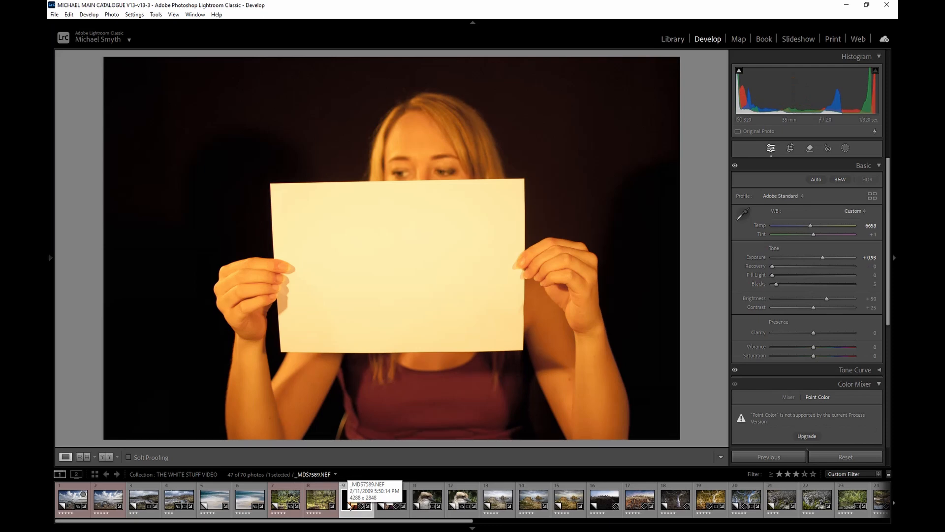
pyautogui.click(392, 500)
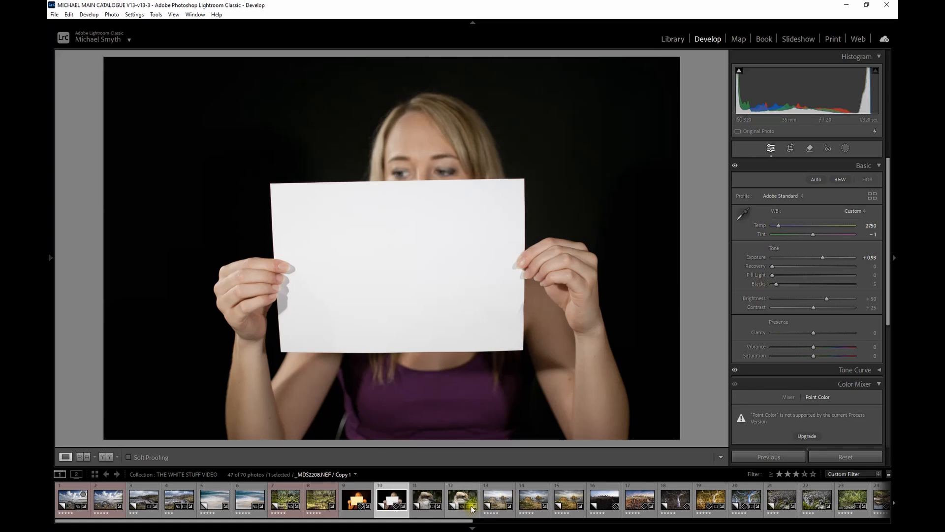
# Reset the pale coastal rocks photo's adjustments and set the warmer edited copy's Temp to 5946 and Tint to +39
pyautogui.click(496, 502)
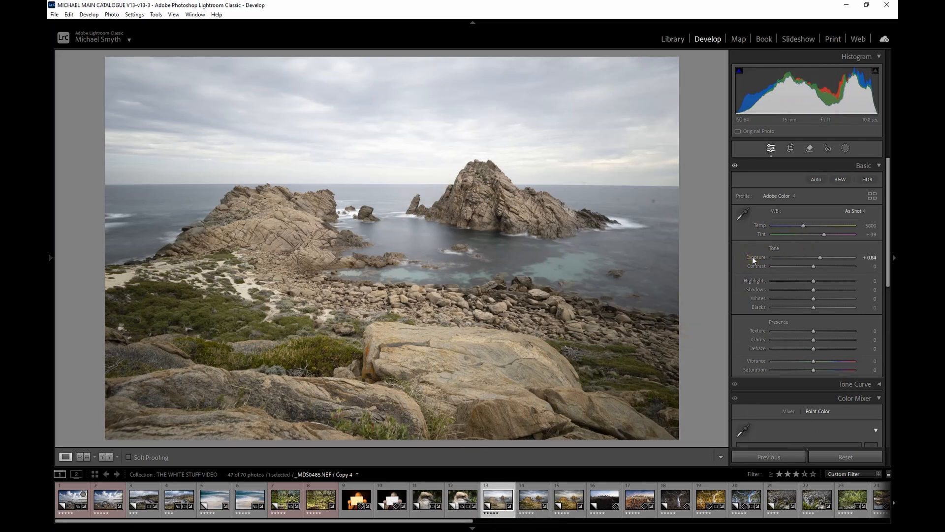
pyautogui.click(844, 456)
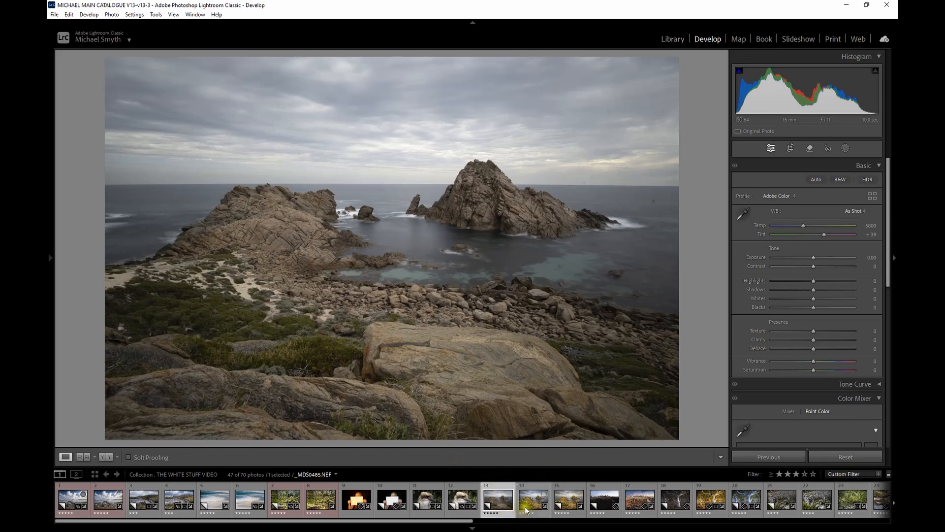
pyautogui.click(564, 495)
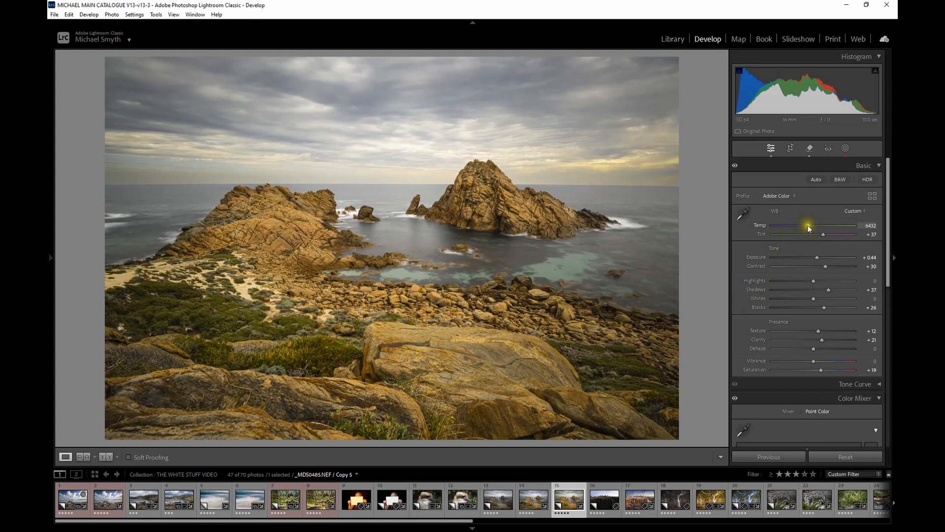
pyautogui.moveTo(808, 226); pyautogui.dragTo(827, 235)
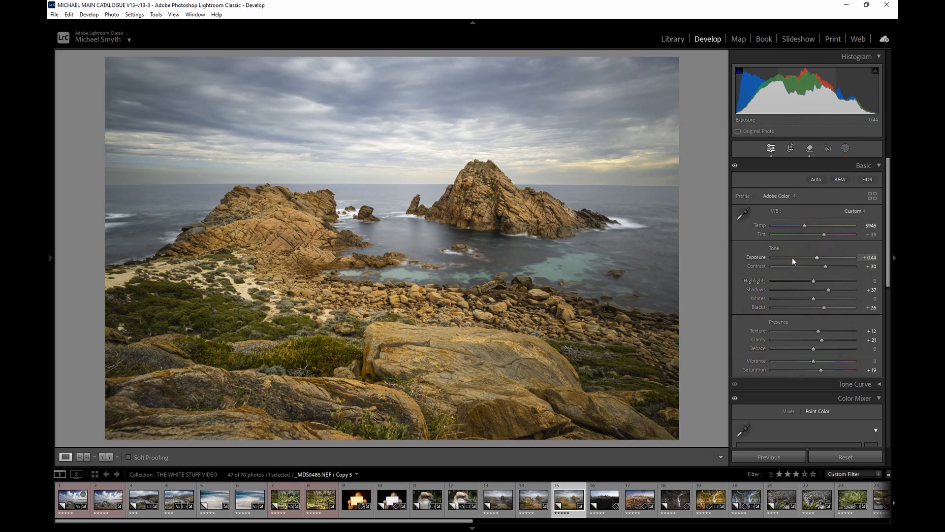
# Check the shadow clipping of the dark, unedited gorge photo and open its edited version
pyautogui.click(606, 502)
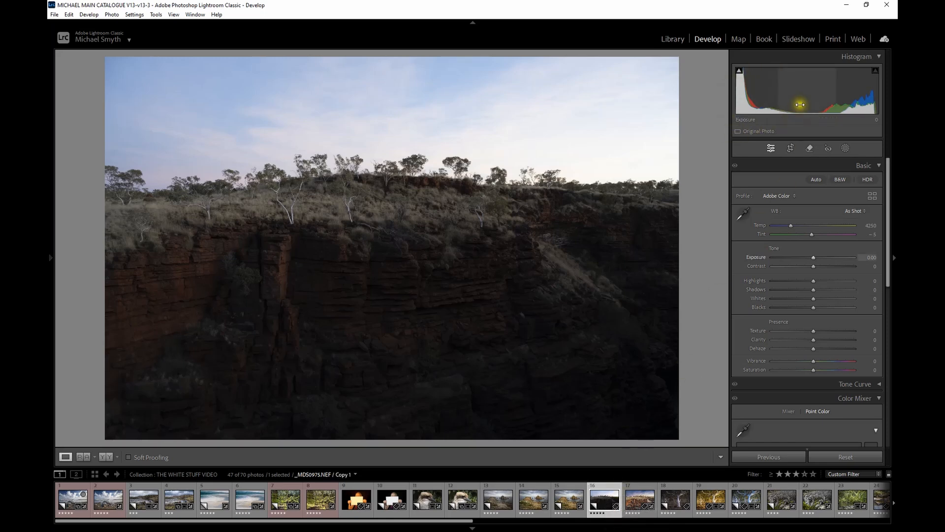
pyautogui.click(739, 71)
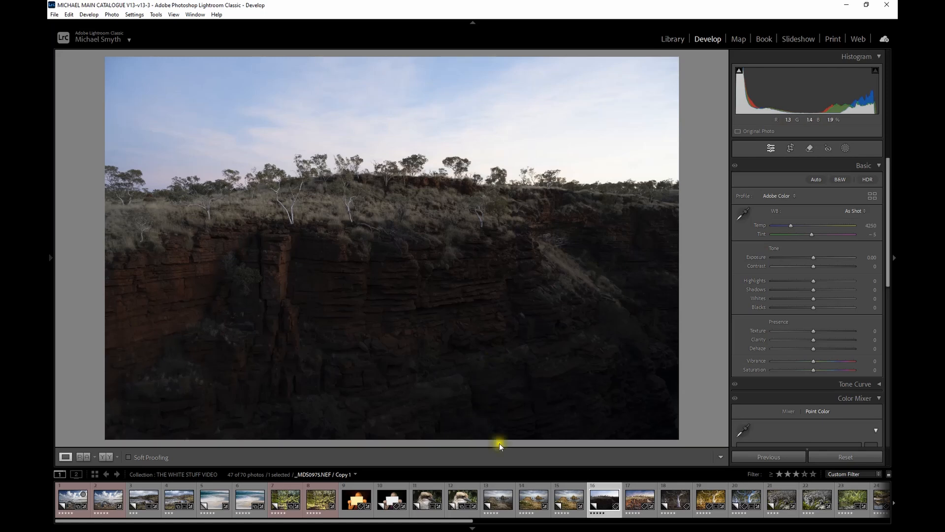
pyautogui.click(641, 500)
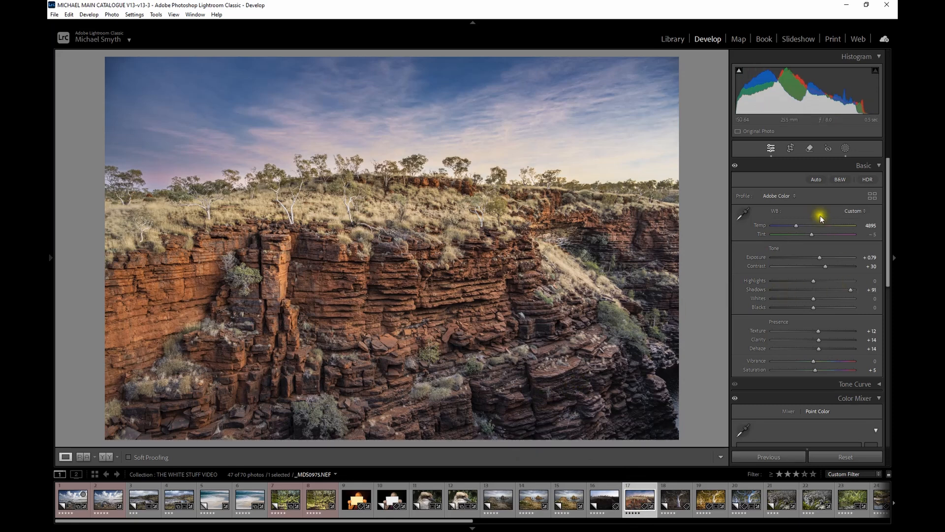
# Try As Shot white balance on the edited gorge photo and restore the earlier history state, Mask 1: Update Whites Adjustment
pyautogui.click(846, 212)
pyautogui.click(837, 222)
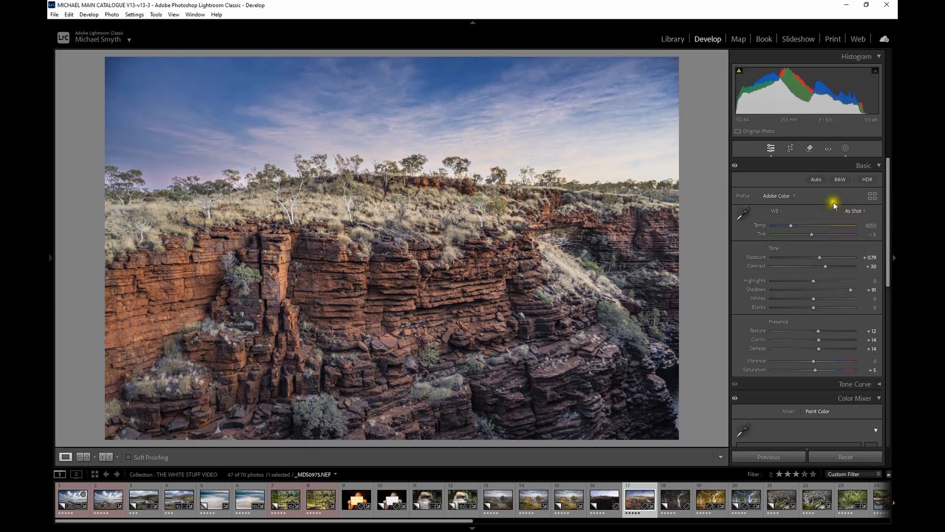
pyautogui.moveTo(51, 258)
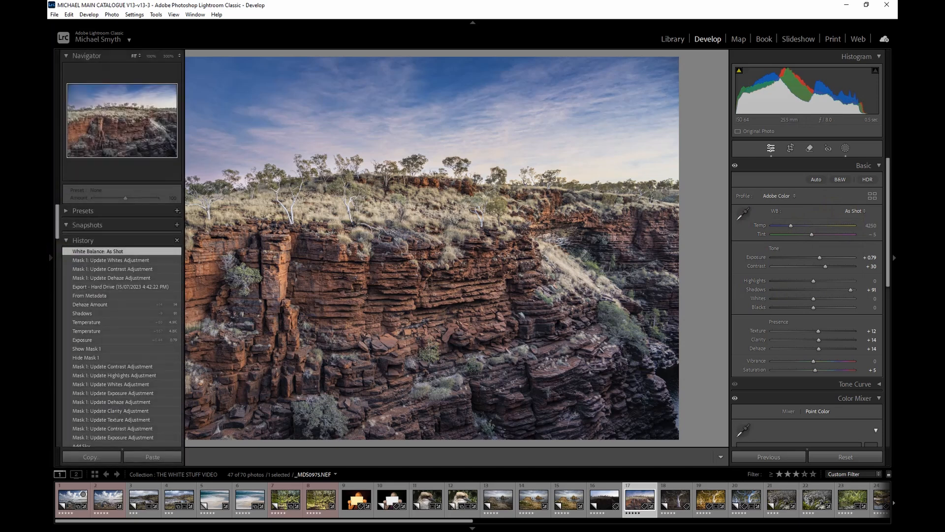
pyautogui.click(84, 260)
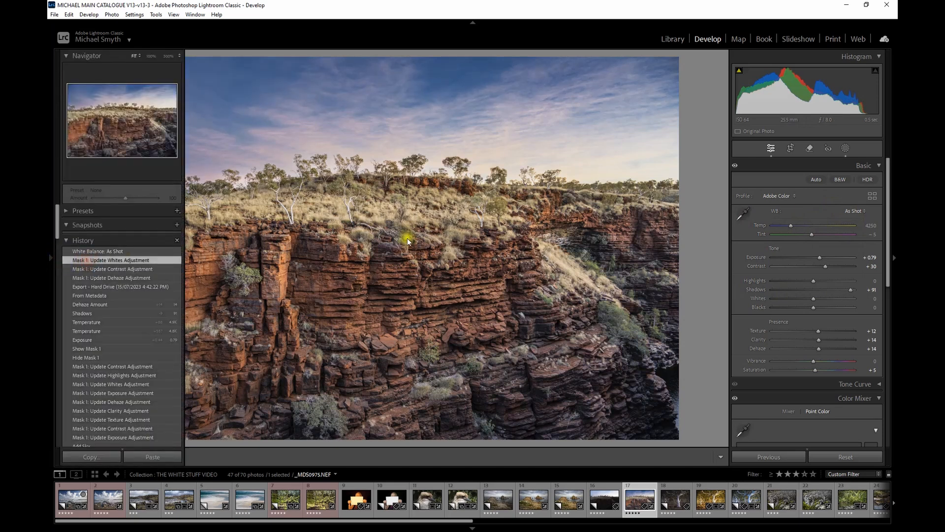
pyautogui.click(854, 228)
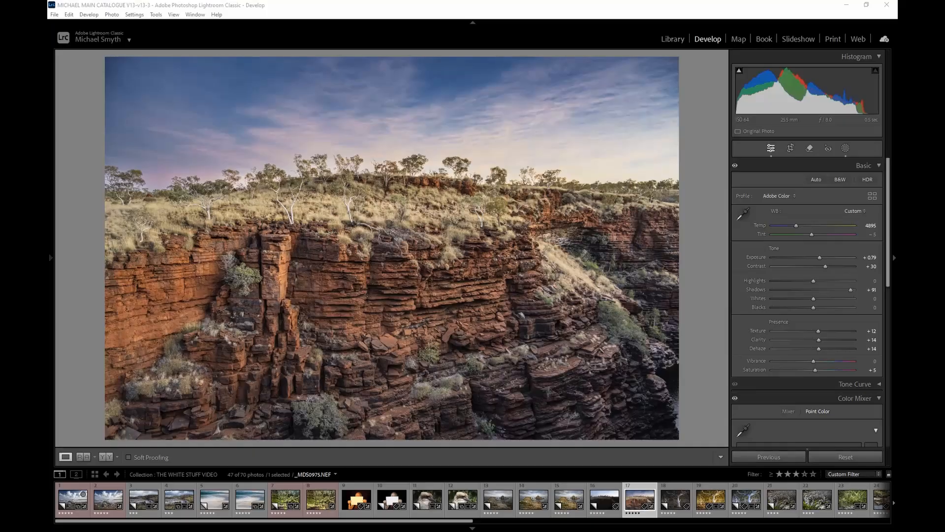
pyautogui.click(598, 417)
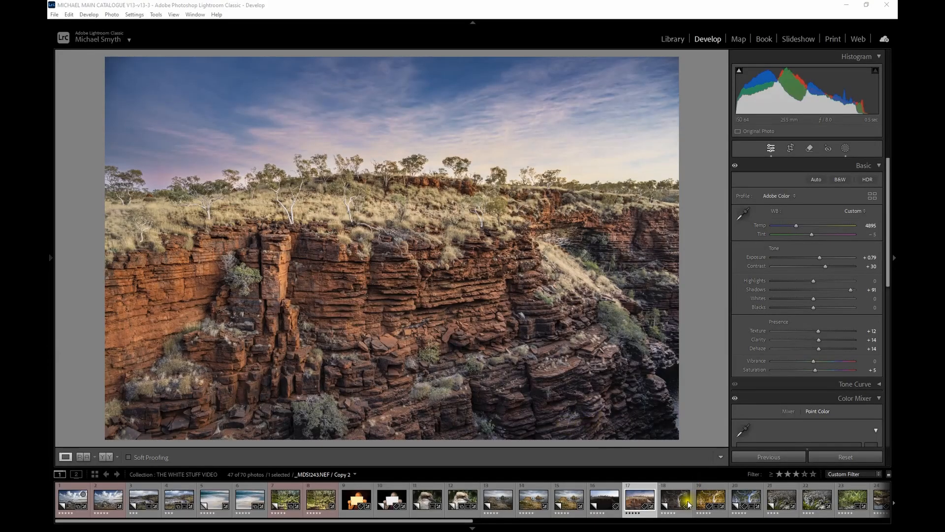
# On the dark white-trunked tree photo, sample the main trunk as the white balance neutral and return it to As Shot
pyautogui.click(676, 509)
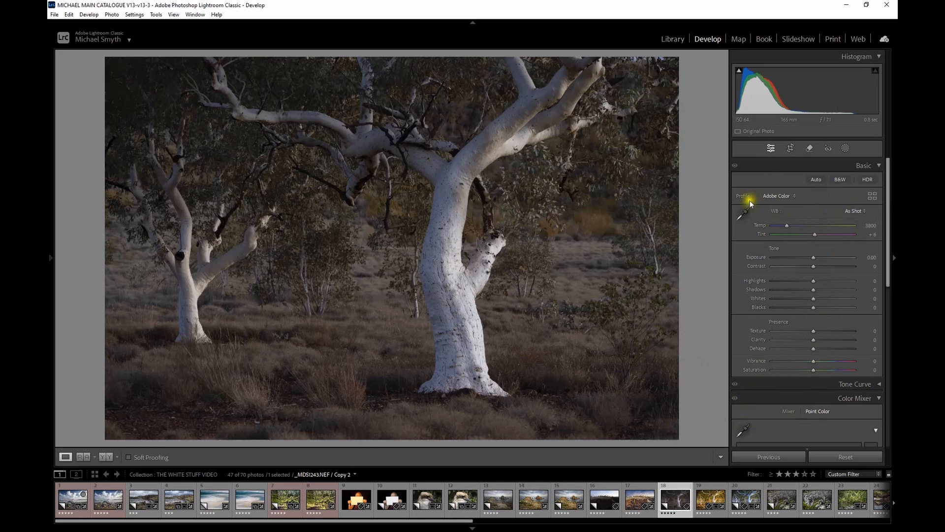
pyautogui.click(743, 213)
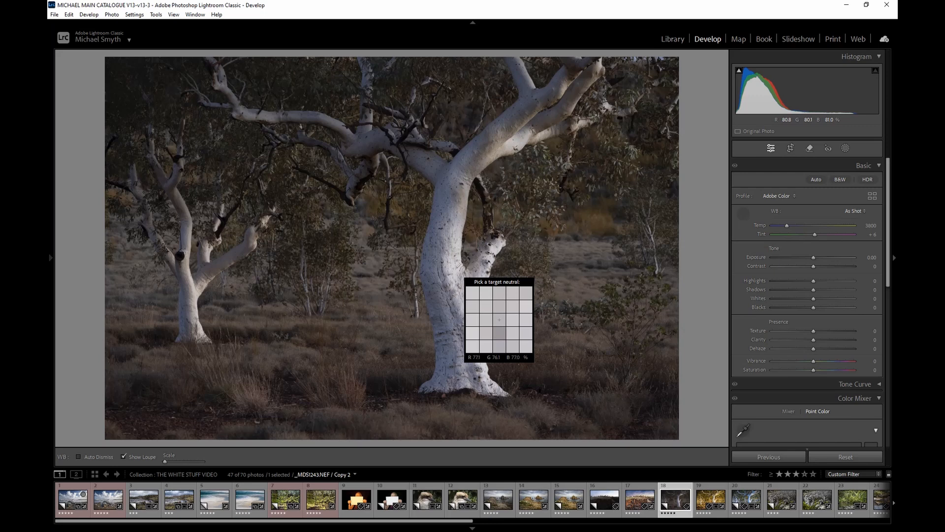
pyautogui.click(457, 266)
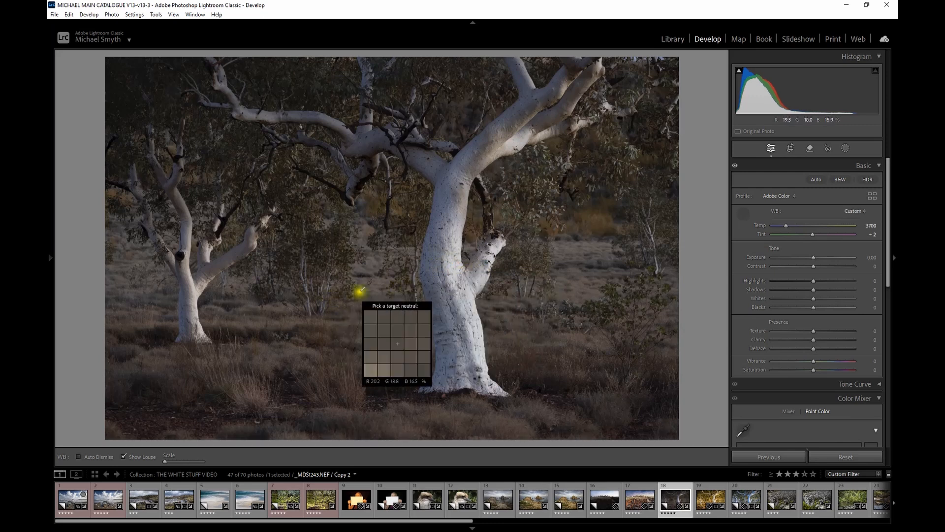
pyautogui.click(743, 217)
pyautogui.click(854, 211)
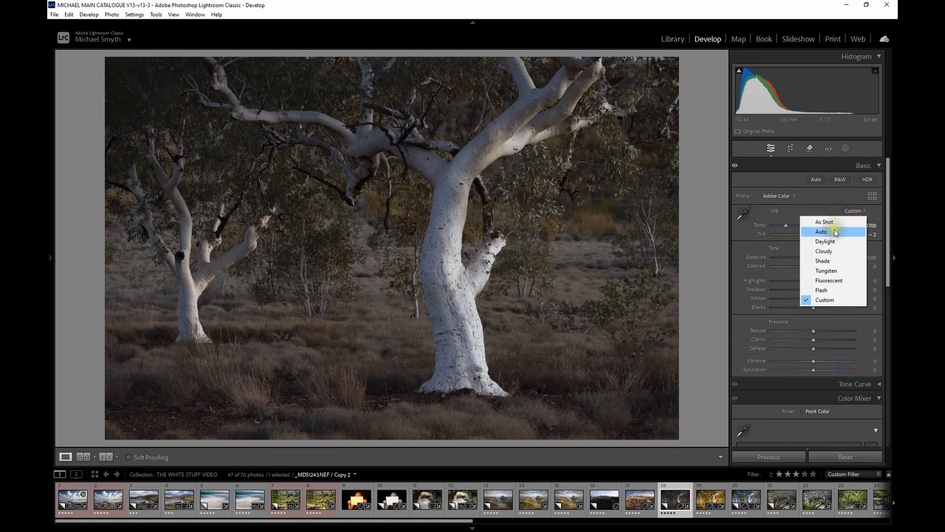
pyautogui.click(832, 222)
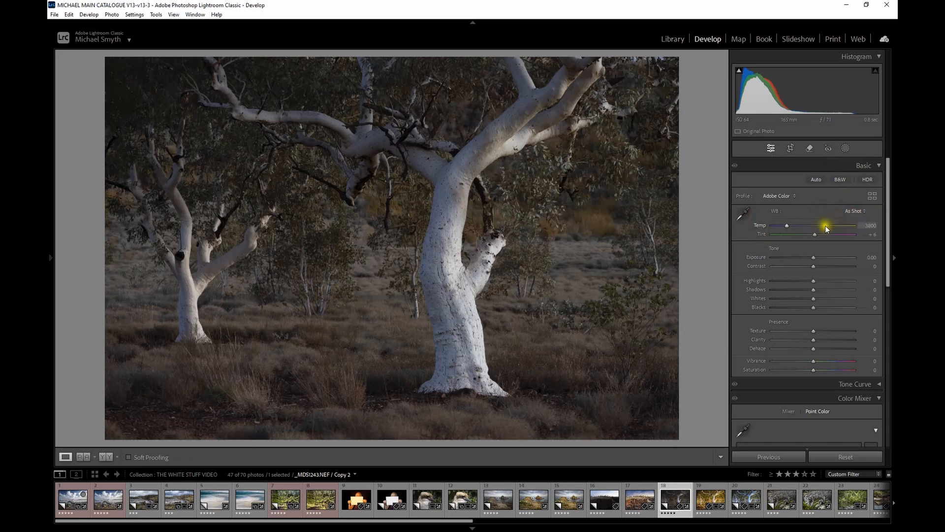
# View the edited white-trunked tree photo, and exaggerate the unedited twisted-branches photo's colours with Vibrance +100 and Saturation +82
pyautogui.click(702, 500)
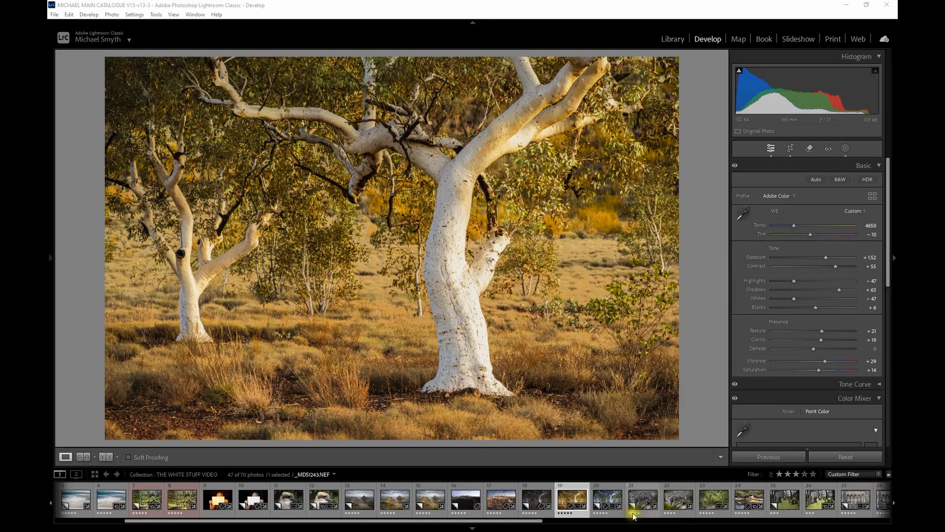
pyautogui.click(640, 492)
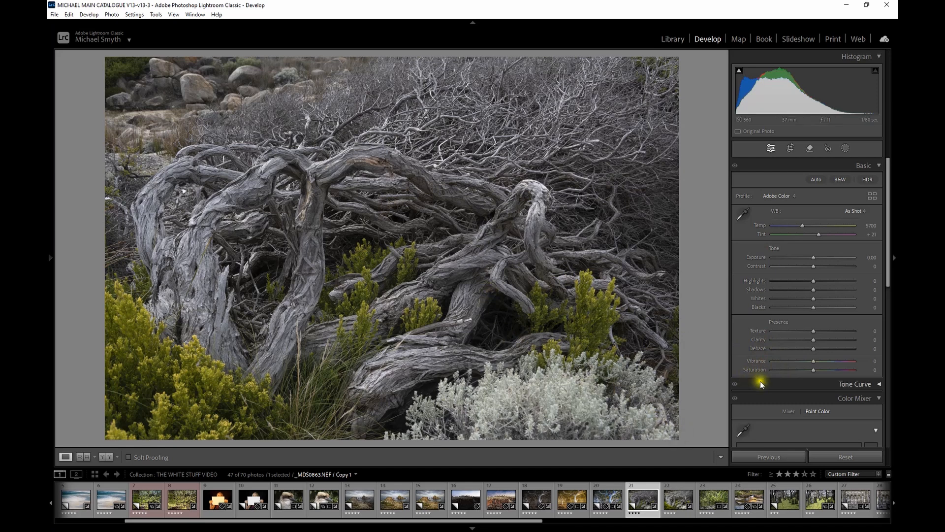
pyautogui.moveTo(813, 362); pyautogui.dragTo(849, 370)
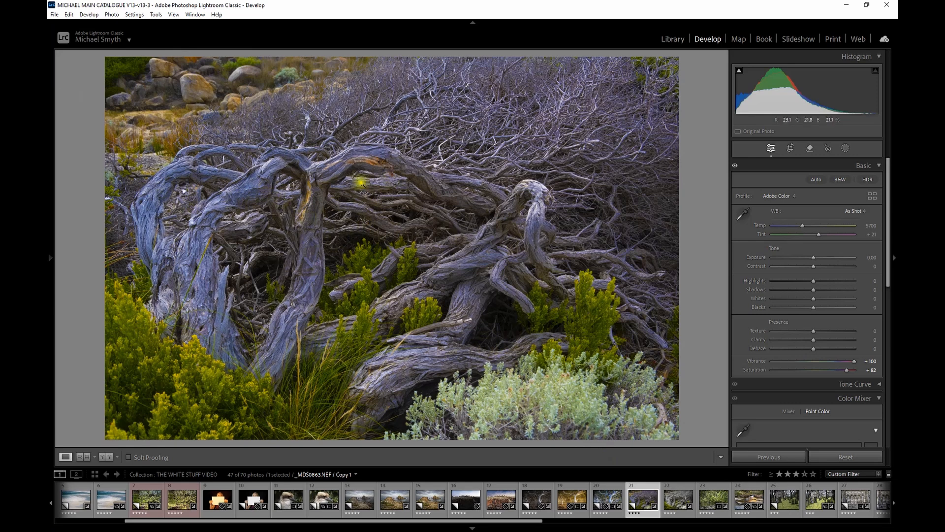
# Sample grey spots on the upper-left twisted branch as white balance neutral until Temp is 6150 and Tint +14, and put the selector away
pyautogui.click(743, 212)
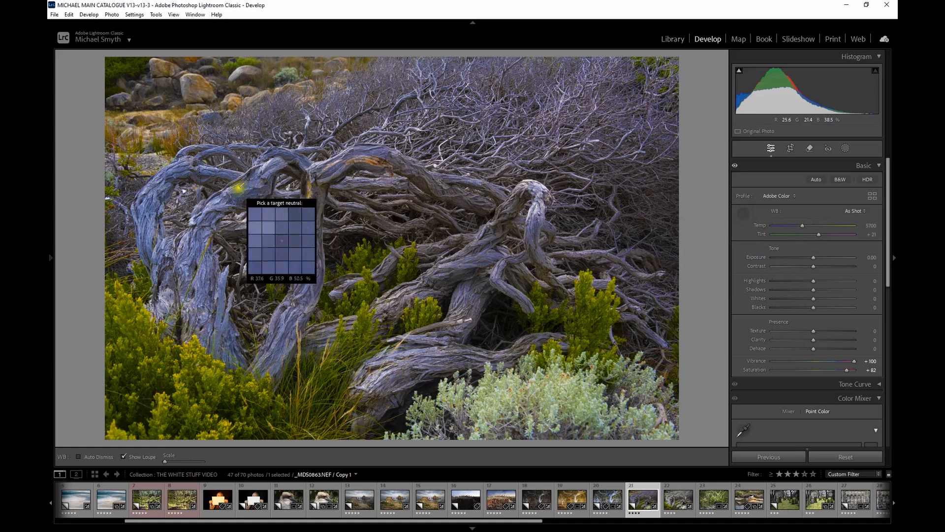
pyautogui.click(238, 187)
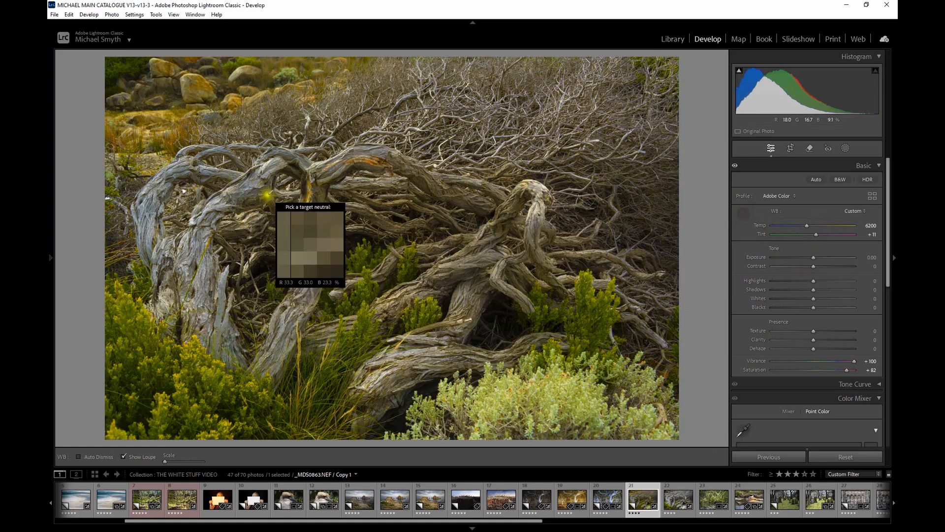
pyautogui.click(243, 187)
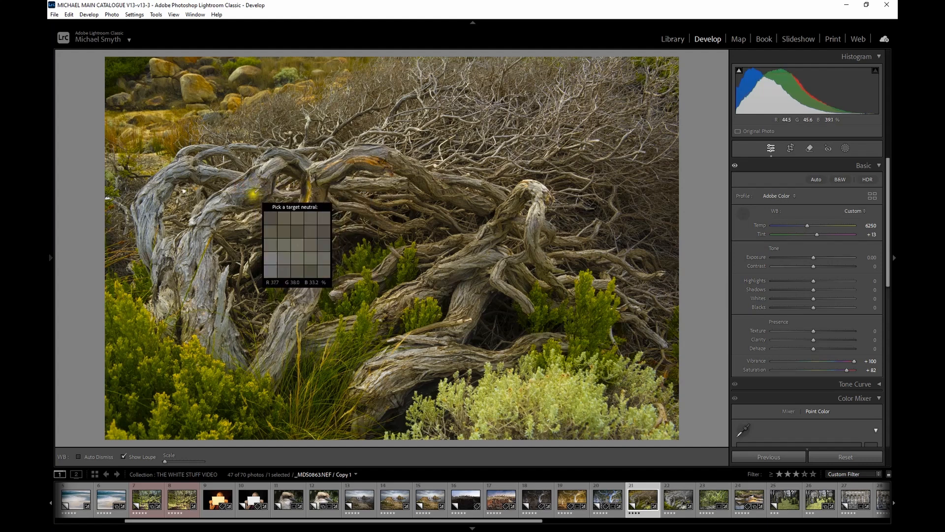
pyautogui.click(253, 191)
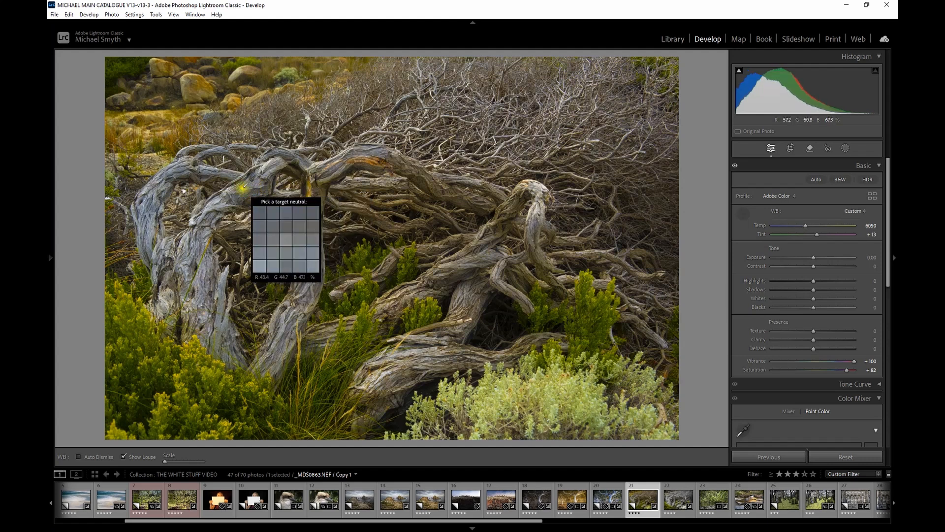
pyautogui.click(242, 187)
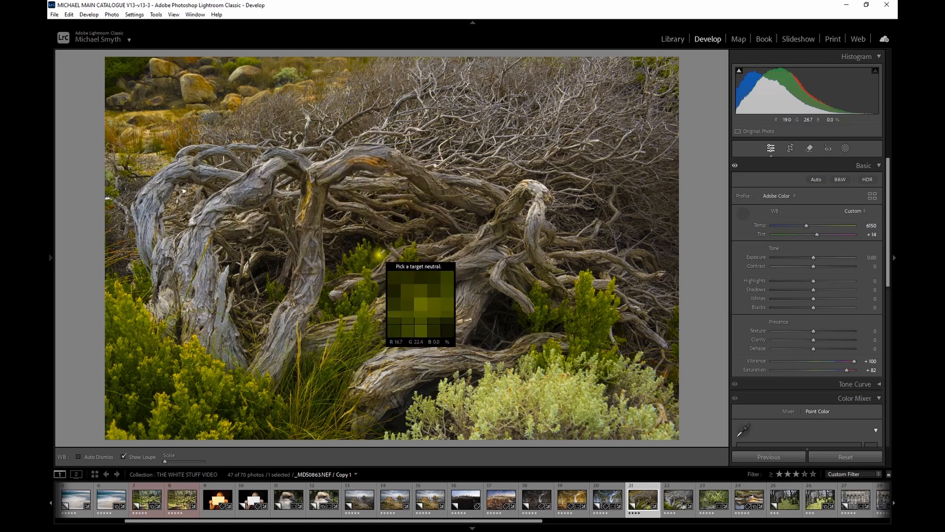
pyautogui.click(741, 216)
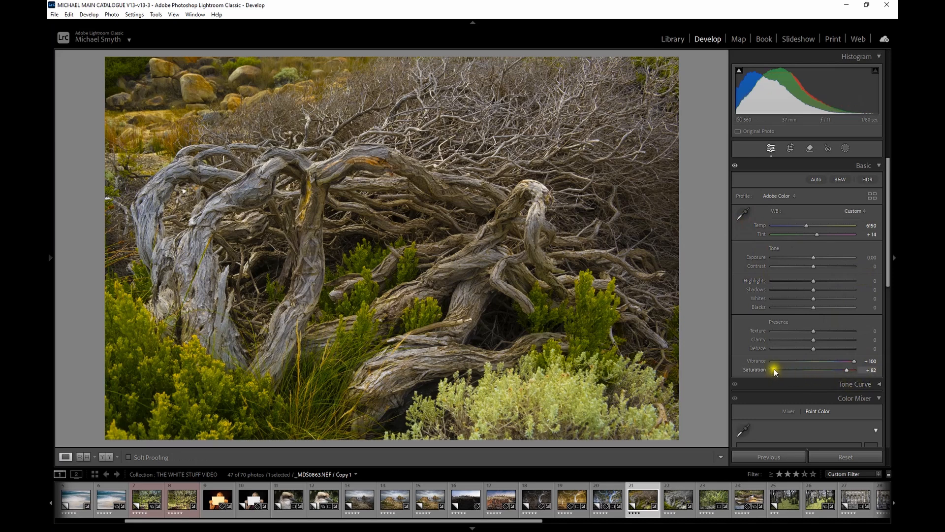
# Reset the exaggerated Vibrance and Saturation on the twisted-branches photo and set Vibrance to +25
pyautogui.doubleClick(757, 361)
pyautogui.doubleClick(755, 369)
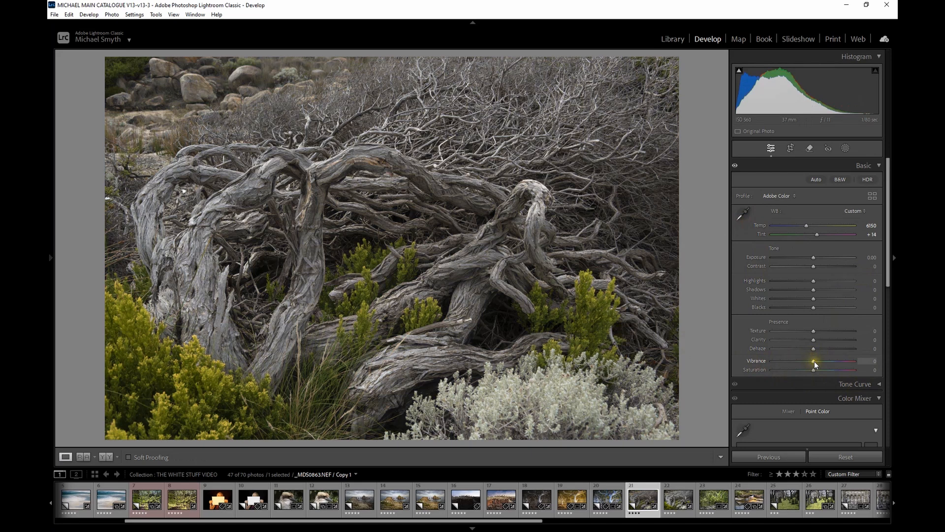
pyautogui.moveTo(814, 361)
pyautogui.mouseDown()
pyautogui.moveTo(841, 361)
pyautogui.moveTo(823, 362)
pyautogui.mouseUp()
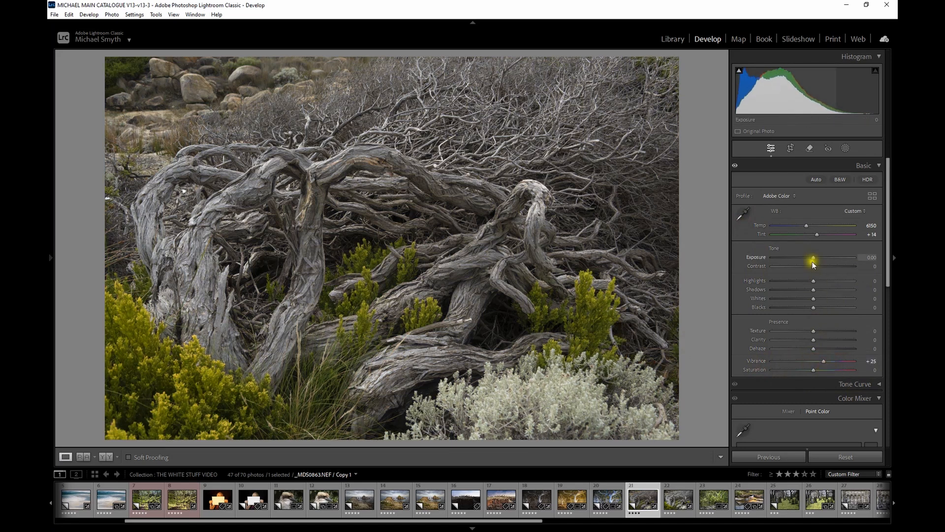
# Set the twisted-branches photo's Exposure to +0.46, Contrast +33, Texture +14 and Clarity +15, and warm Temp to 6811
pyautogui.moveTo(813, 266)
pyautogui.mouseDown()
pyautogui.moveTo(828, 264)
pyautogui.moveTo(819, 256)
pyautogui.mouseUp()
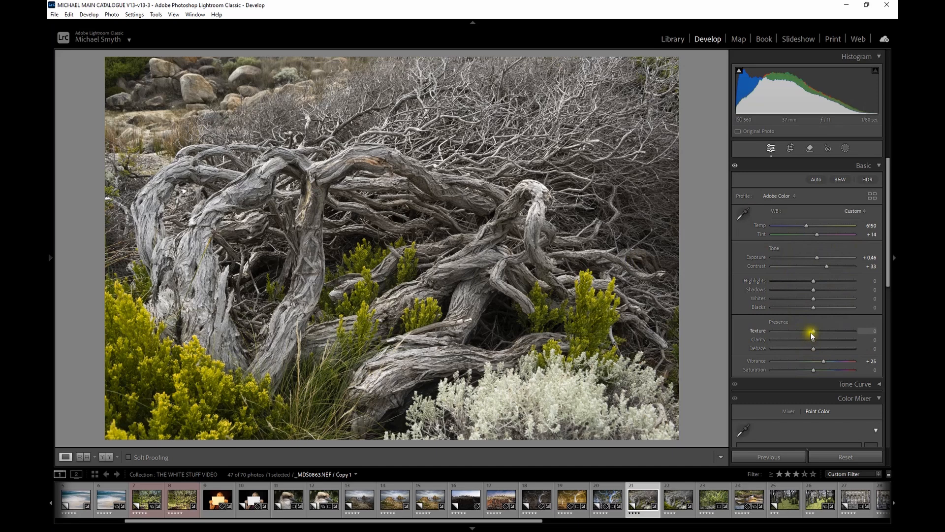
pyautogui.moveTo(813, 331); pyautogui.dragTo(819, 339)
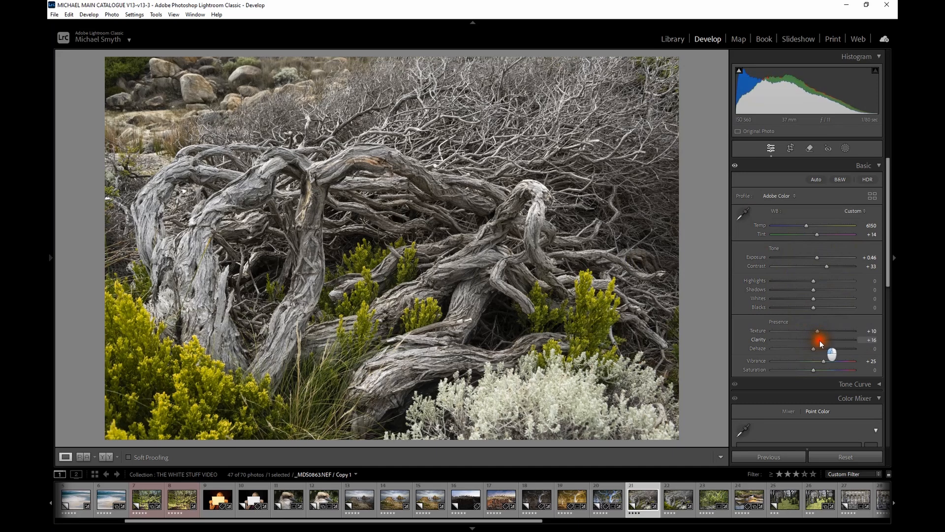
pyautogui.click(819, 331)
pyautogui.moveTo(808, 226); pyautogui.dragTo(813, 230)
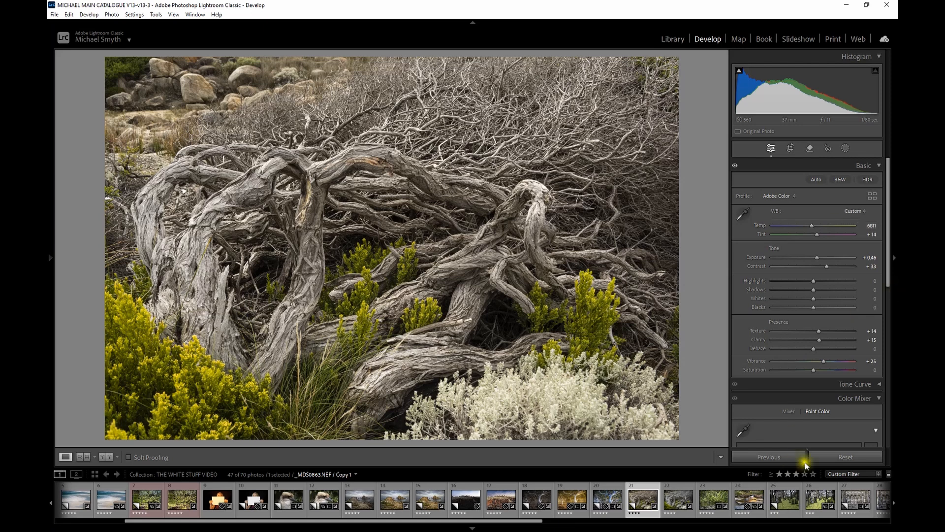
# Boost Vibrance to +86 and Saturation to +95, and resample the grey upper-left branch as neutral for Temp 6250 and Tint +12
pyautogui.moveTo(823, 361); pyautogui.dragTo(852, 368)
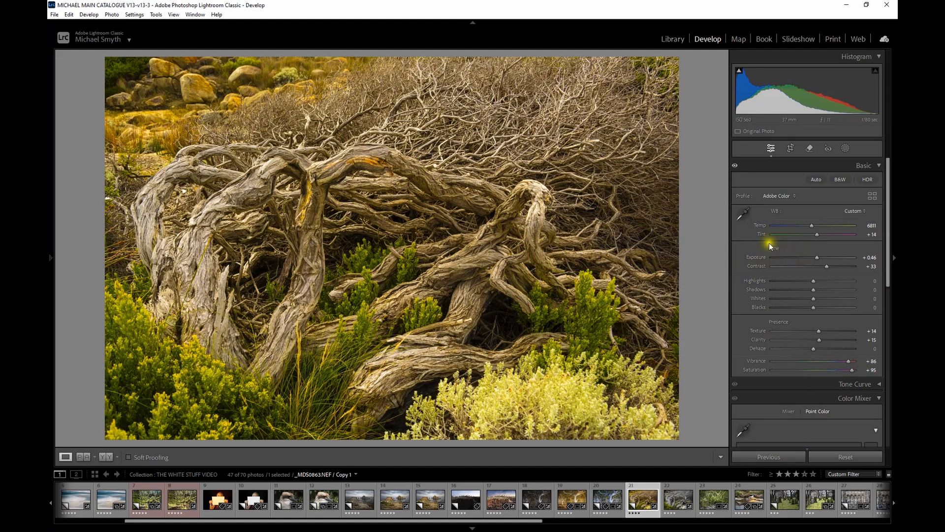
pyautogui.click(742, 214)
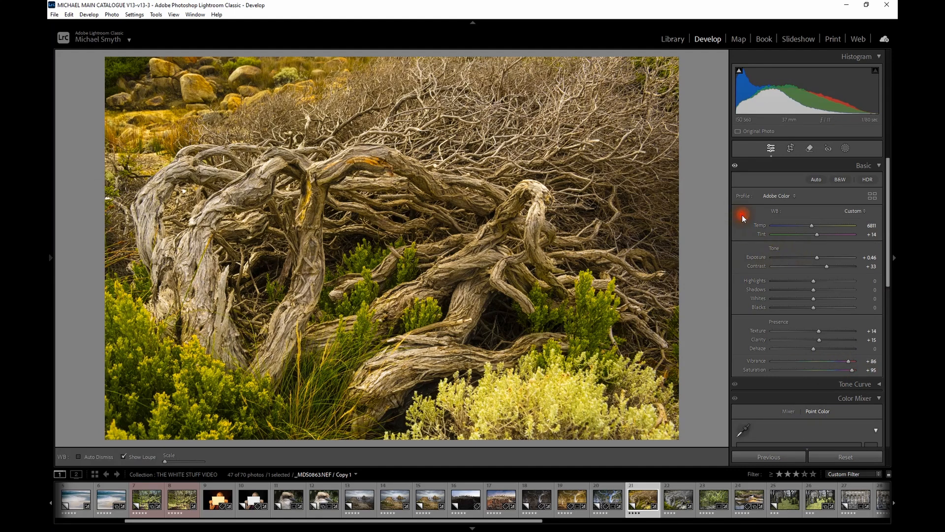
pyautogui.click(238, 191)
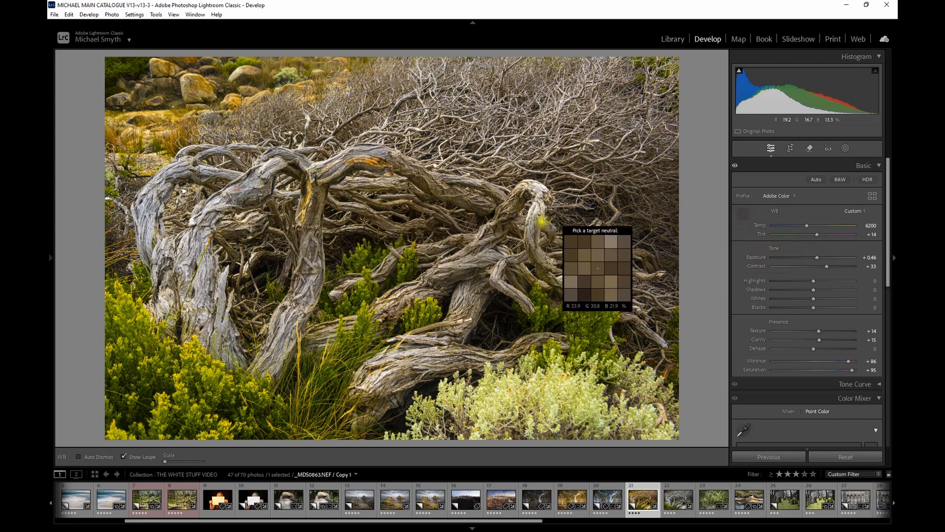
pyautogui.click(249, 173)
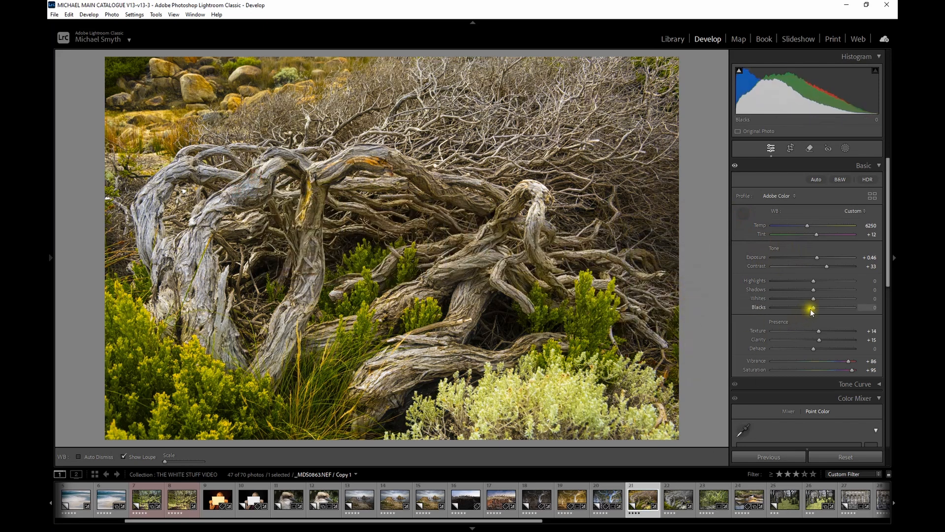
# Reset the boosted Saturation to 0 and set Vibrance to +48 on the twisted-branches photo
pyautogui.click(825, 362)
pyautogui.moveTo(853, 368); pyautogui.dragTo(813, 377)
pyautogui.doubleClick(754, 370)
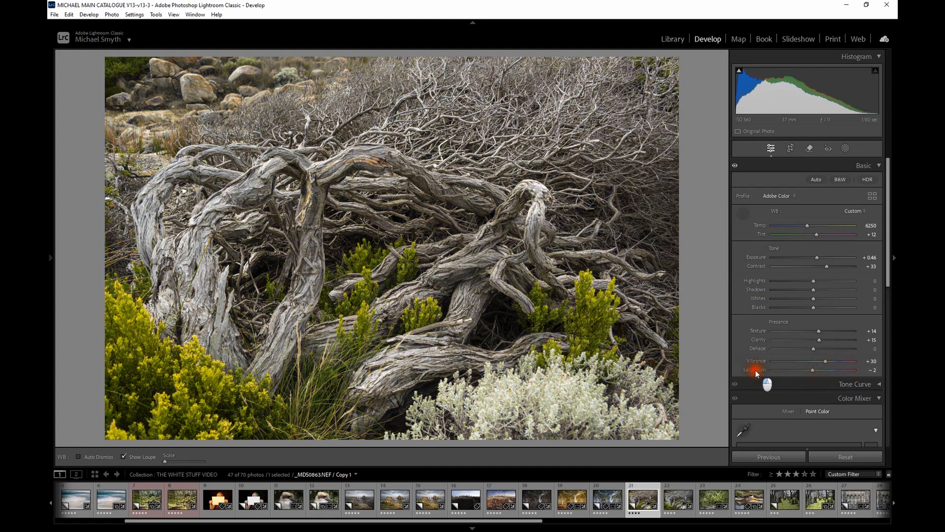
pyautogui.click(825, 361)
pyautogui.moveTo(825, 361); pyautogui.dragTo(833, 361)
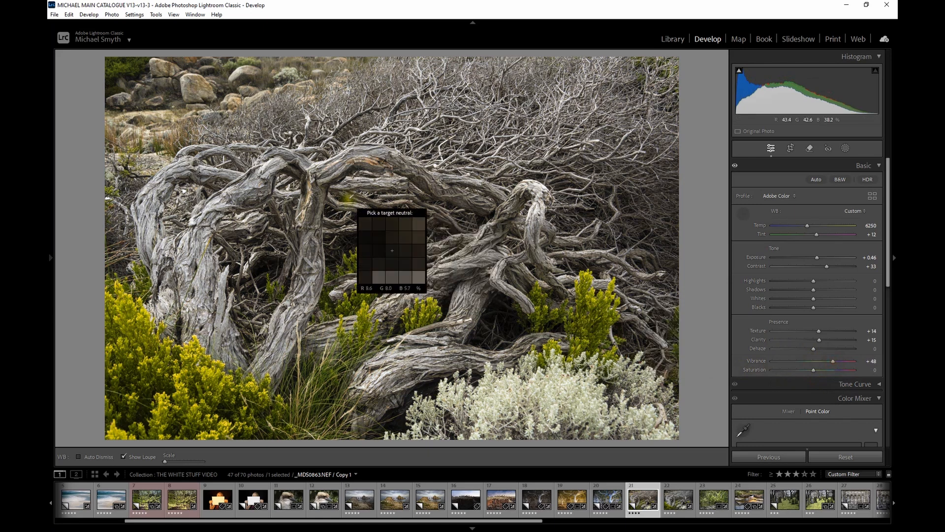